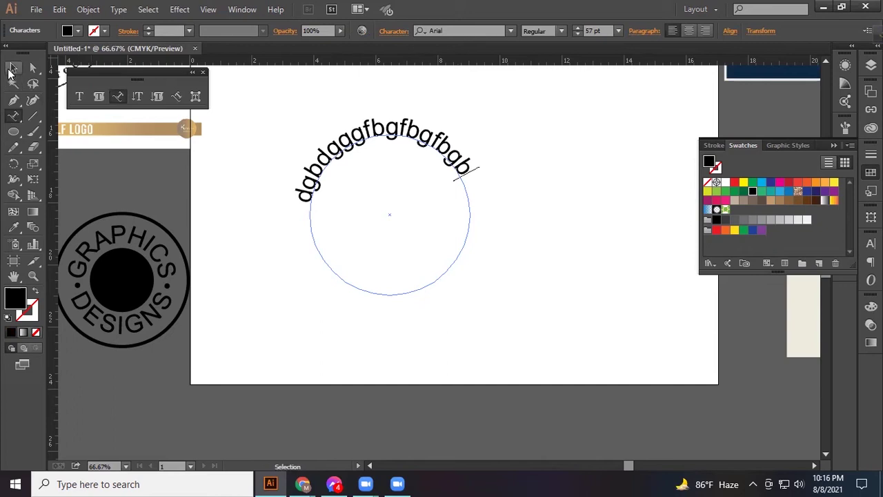
# - Reduce the arc text to 65 pt and add a horizontal guide through the circle's centre
pyautogui.click(576, 34)
pyautogui.click(577, 34)
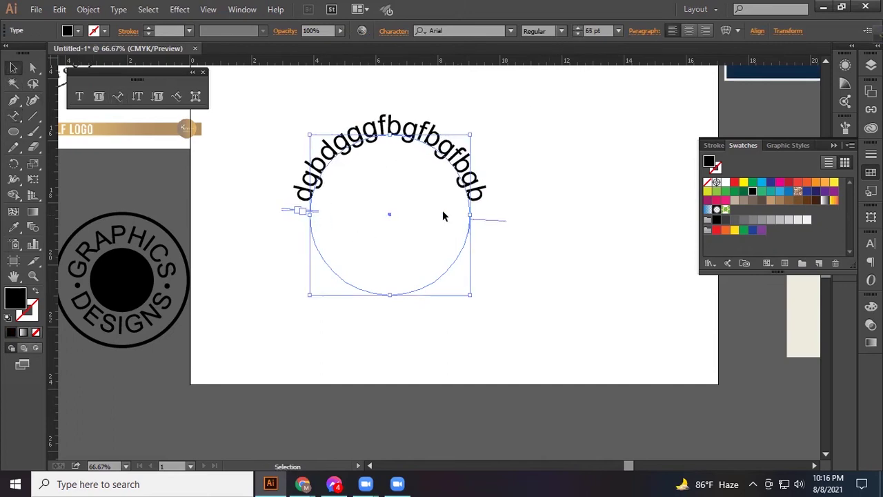
pyautogui.moveTo(434, 61); pyautogui.dragTo(370, 211)
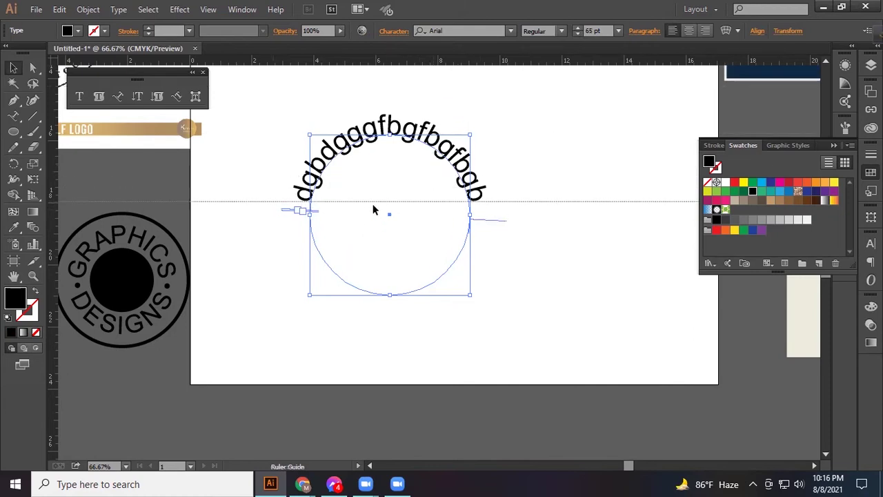
pyautogui.click(373, 241)
# - Check the arc text against the new guide, then deselect everything
pyautogui.scroll(2, 376, 250)
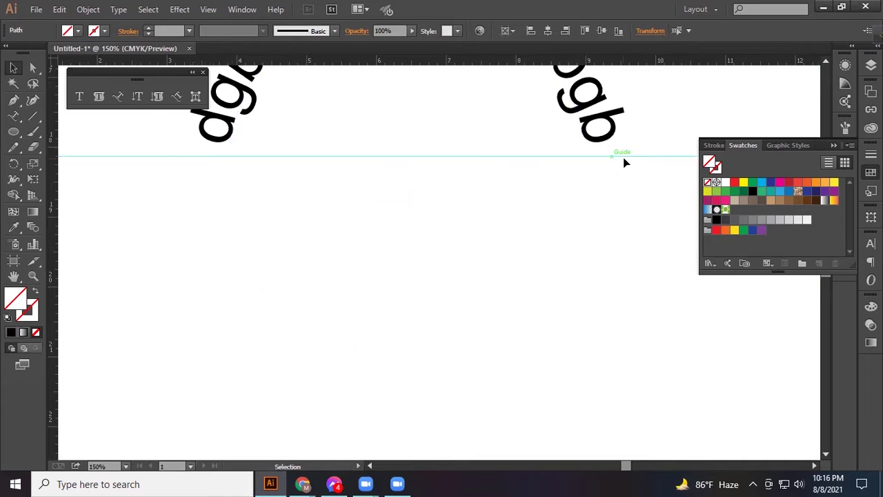
pyautogui.scroll(-1, 482, 238)
pyautogui.scroll(-1, 487, 241)
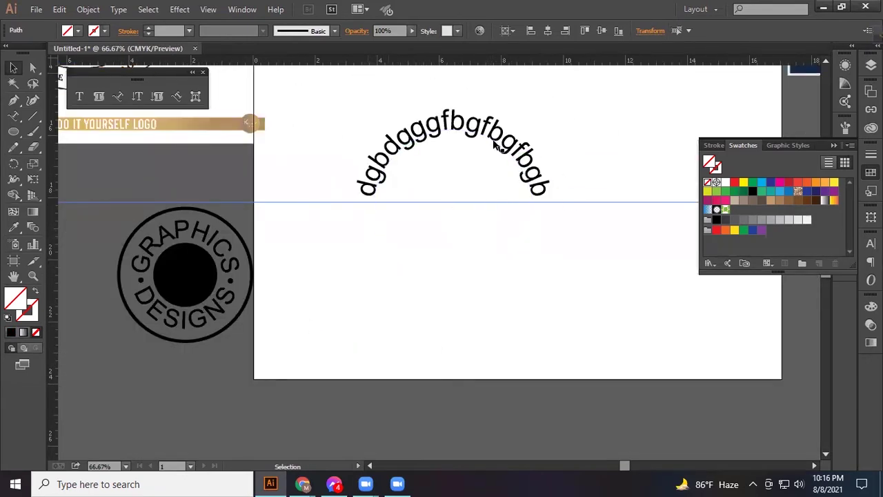
pyautogui.click(536, 189)
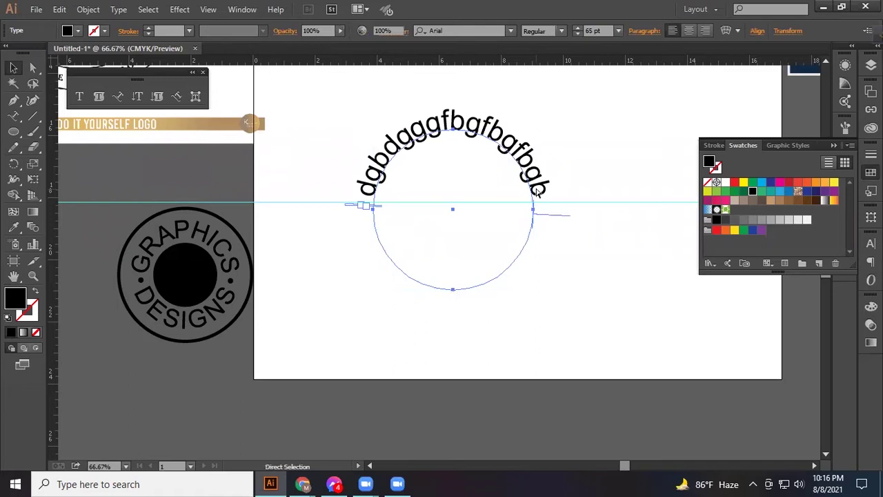
pyautogui.hotkey('ctrl', 'shift', 'a')
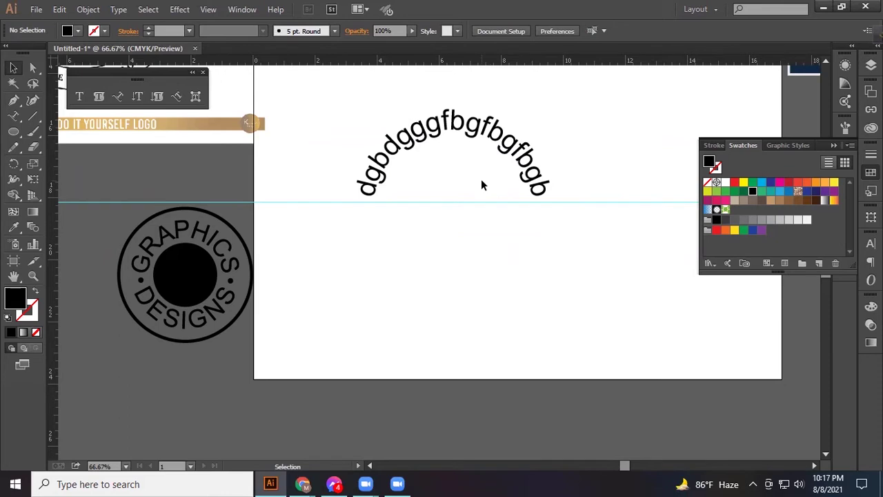
# - Add a second line of type on the circle path reading 'dgbdgggfbgfbgfbgbmn'
pyautogui.moveTo(358, 110); pyautogui.dragTo(572, 297)
pyautogui.click(441, 226)
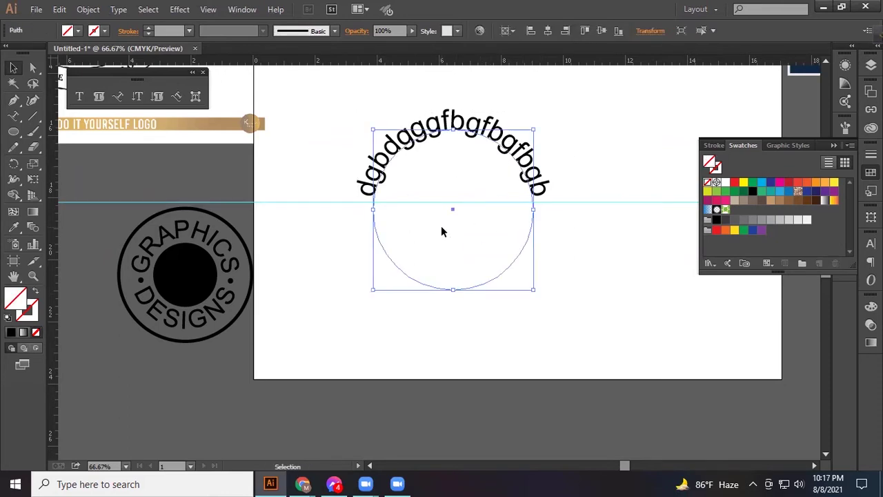
pyautogui.click(554, 260)
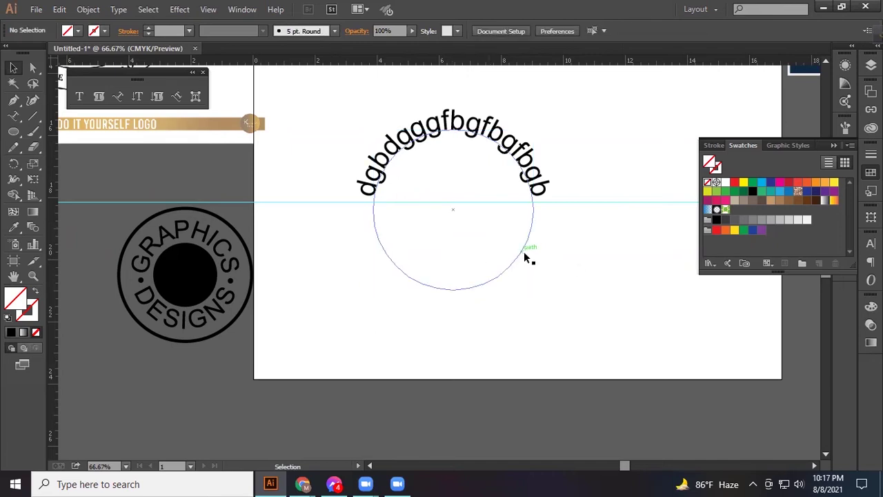
pyautogui.click(521, 252)
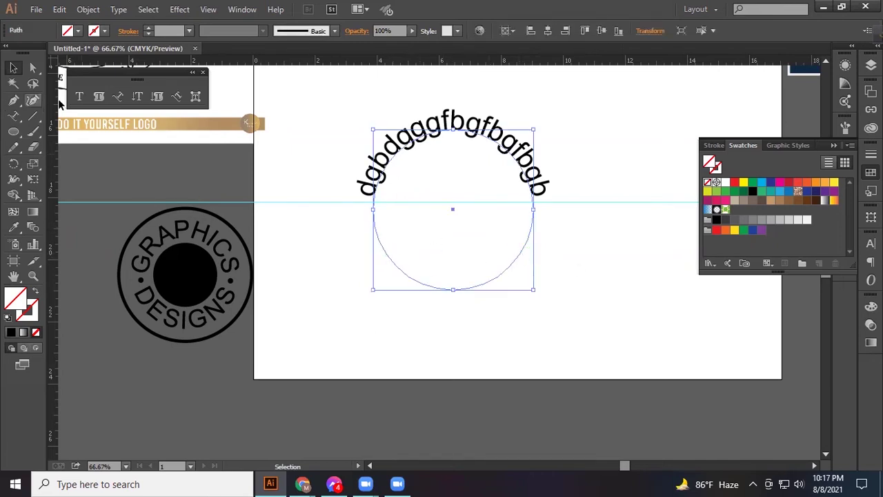
pyautogui.click(118, 96)
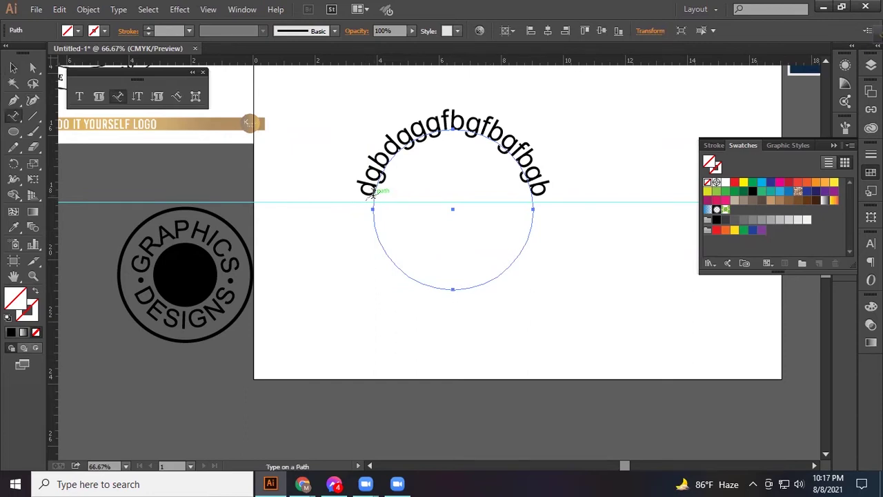
pyautogui.click(373, 194)
pyautogui.write('dgbdgggfbgfbgfbgb')
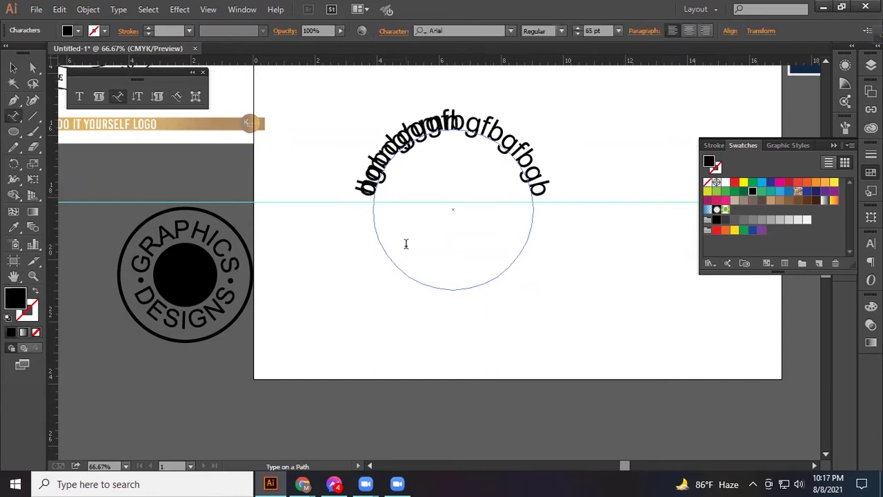
pyautogui.write('mn')
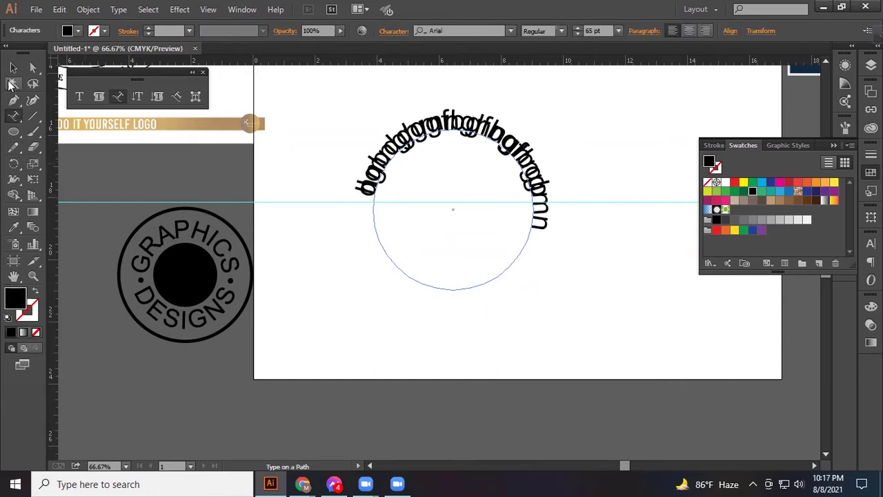
# - Flip the new path text inside so it runs upright around the circle's bottom
pyautogui.click(13, 67)
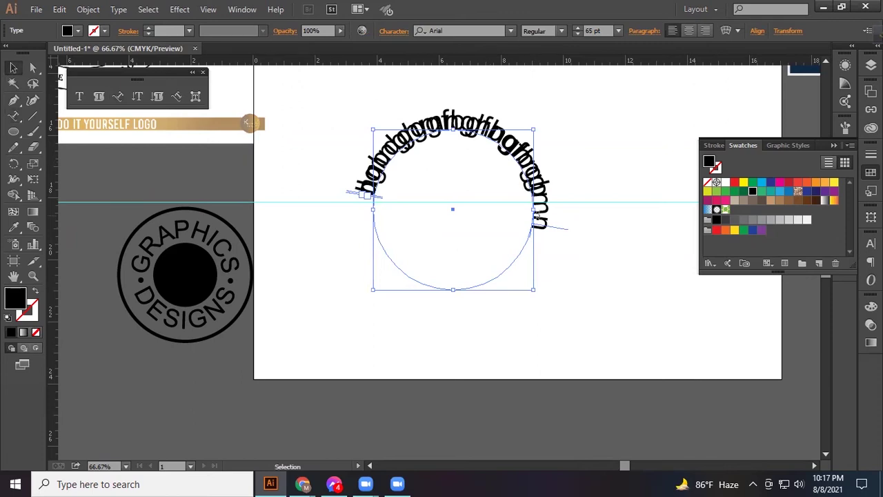
pyautogui.click(563, 214)
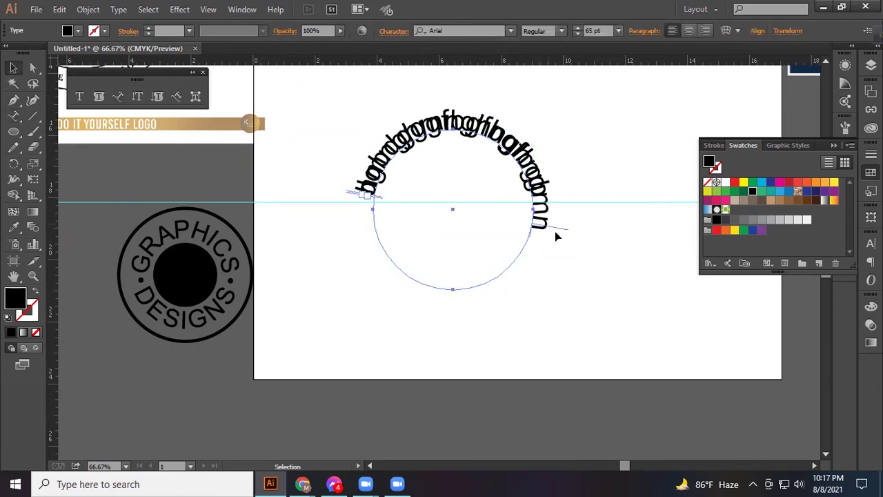
pyautogui.moveTo(559, 233)
pyautogui.mouseDown()
pyautogui.moveTo(473, 231)
pyautogui.moveTo(517, 221)
pyautogui.moveTo(446, 218)
pyautogui.moveTo(487, 215)
pyautogui.moveTo(481, 232)
pyautogui.moveTo(453, 250)
pyautogui.moveTo(423, 250)
pyautogui.moveTo(383, 221)
pyautogui.mouseUp()
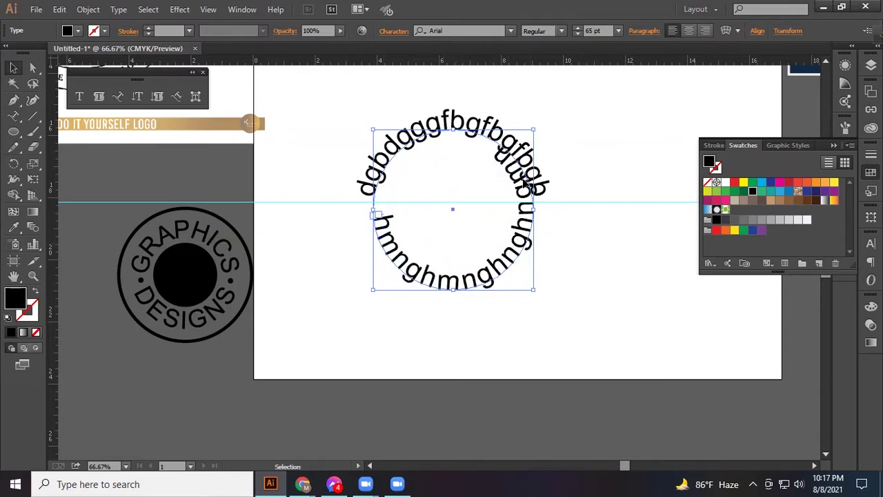
# - Test-delete the circular path text and restore it with undo
pyautogui.keyDown('alt'); pyautogui.scroll(1, 466, 280); pyautogui.keyUp('alt')
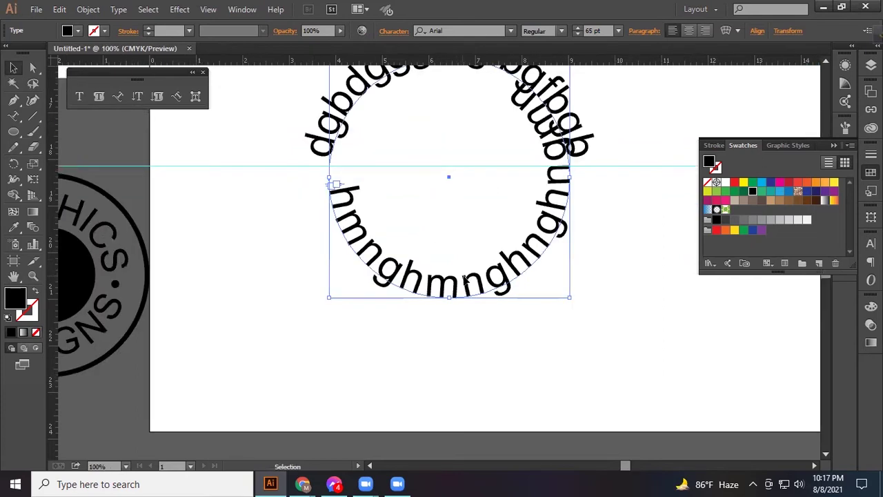
pyautogui.hotkey('ctrl', 'shift', 'a')
pyautogui.keyDown('alt'); pyautogui.scroll(-2, 566, 315); pyautogui.keyUp('alt')
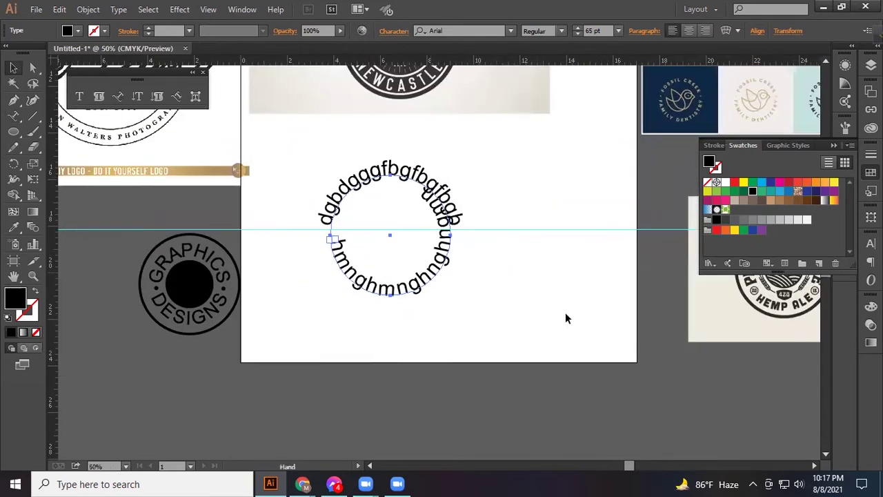
pyautogui.click(372, 200)
pyautogui.click(551, 198)
pyautogui.click(375, 199)
pyautogui.press('Delete')
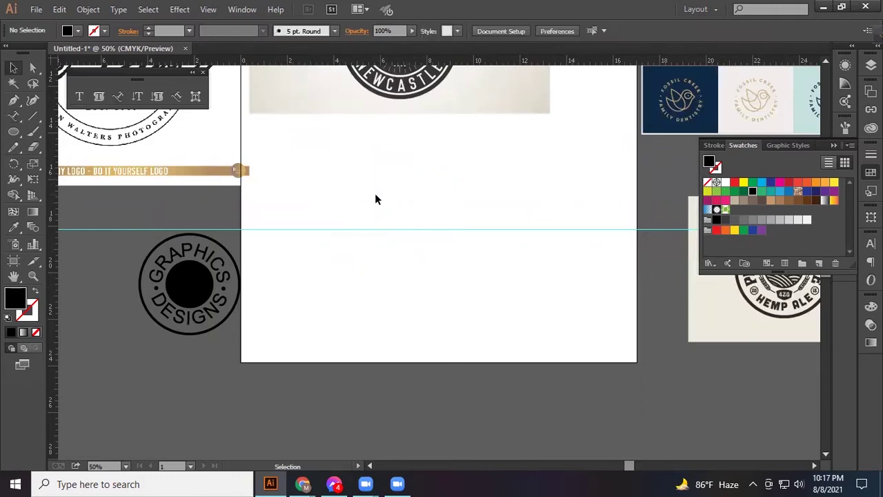
pyautogui.hotkey('ctrl', 'z')
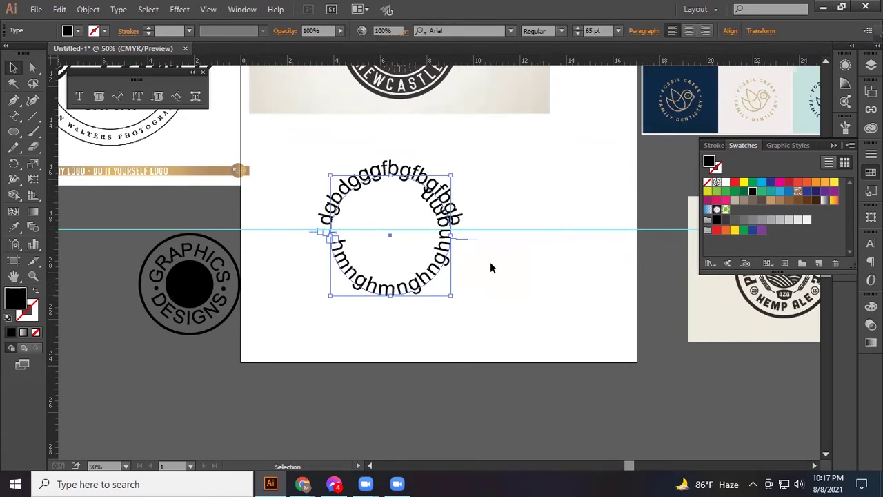
pyautogui.click(488, 261)
# - Marquee-select only the original top arc text and delete it
pyautogui.click(388, 168)
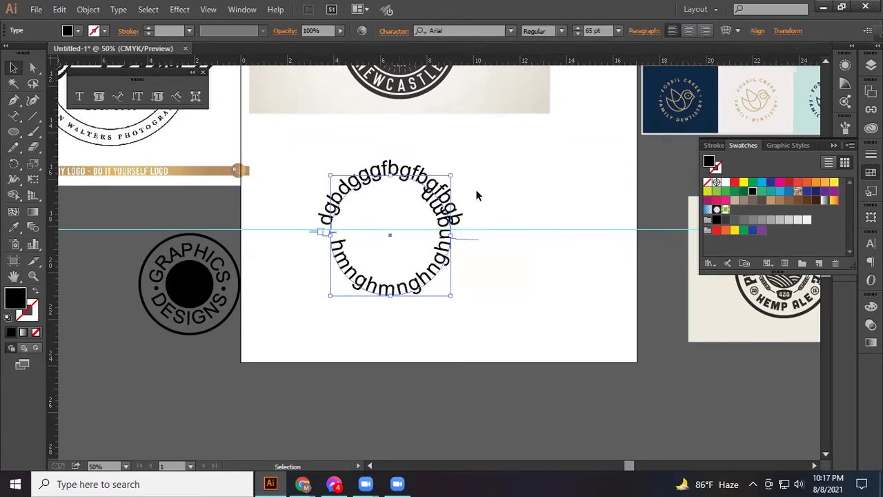
pyautogui.keyDown('alt'); pyautogui.scroll(1, 474, 238); pyautogui.keyUp('alt')
pyautogui.keyDown('alt'); pyautogui.scroll(2, 475, 238); pyautogui.keyUp('alt')
pyautogui.click(520, 289)
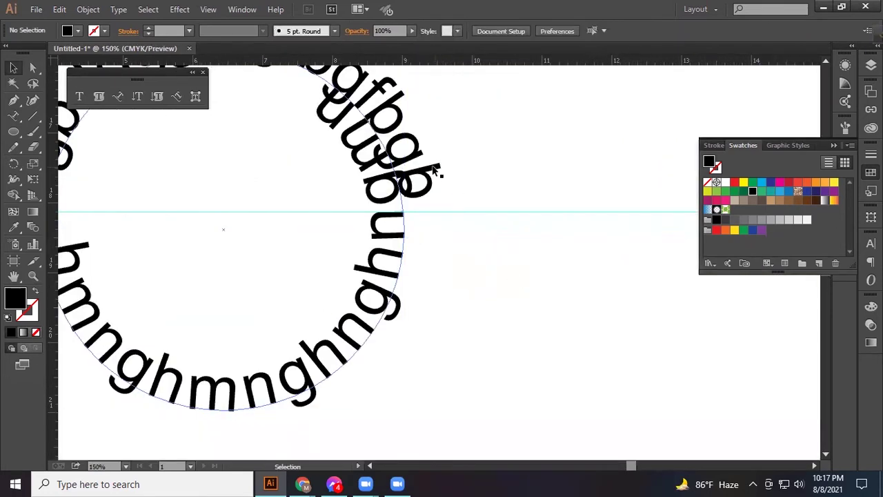
pyautogui.click(449, 178)
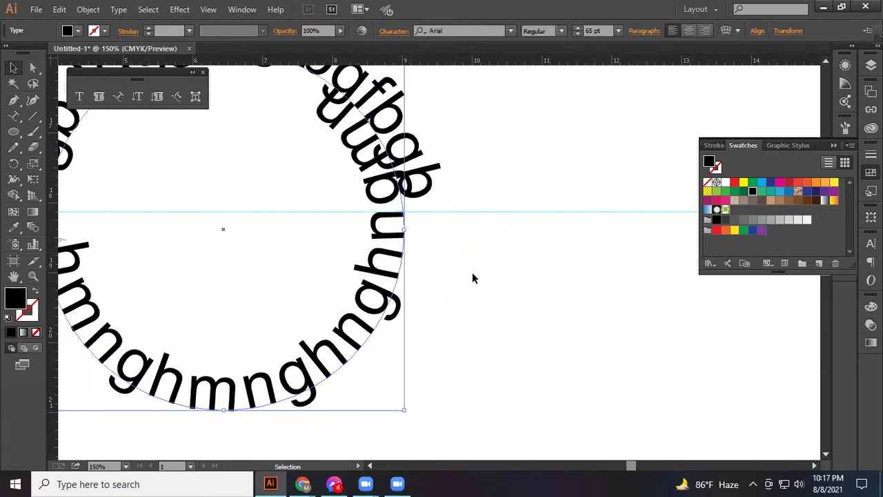
pyautogui.keyDown('alt'); pyautogui.scroll(-1, 472, 276); pyautogui.keyUp('alt')
pyautogui.keyDown('alt'); pyautogui.scroll(-1, 472, 287); pyautogui.keyUp('alt')
pyautogui.click(472, 295)
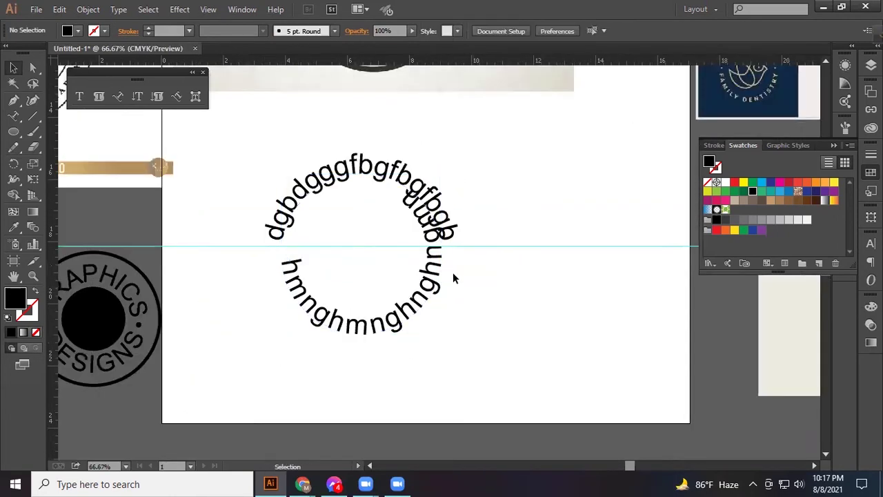
pyautogui.moveTo(305, 141)
pyautogui.mouseDown()
pyautogui.moveTo(363, 210)
pyautogui.moveTo(409, 240)
pyautogui.mouseUp()
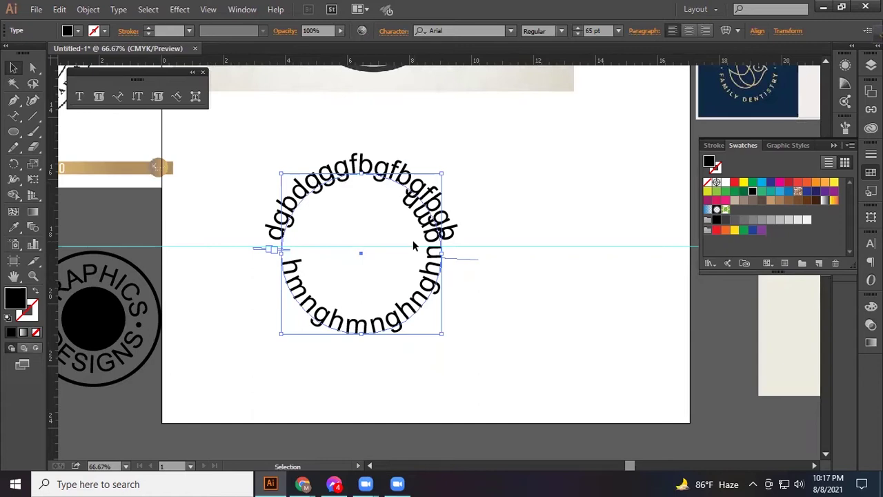
pyautogui.press('Delete')
pyautogui.click(407, 290)
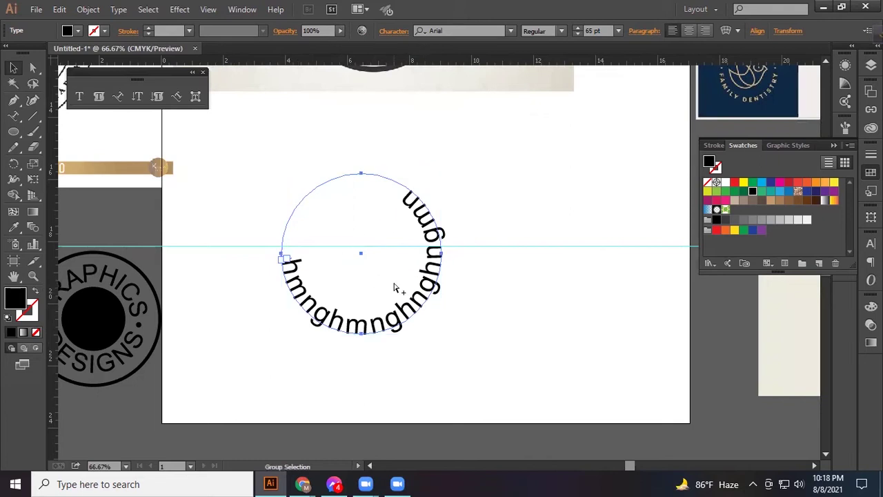
# - Remove the trailing letters from the lower text and move its start up to guide level
pyautogui.keyDown('alt'); pyautogui.scroll(1, 394, 291); pyautogui.keyUp('alt')
pyautogui.doubleClick(430, 171)
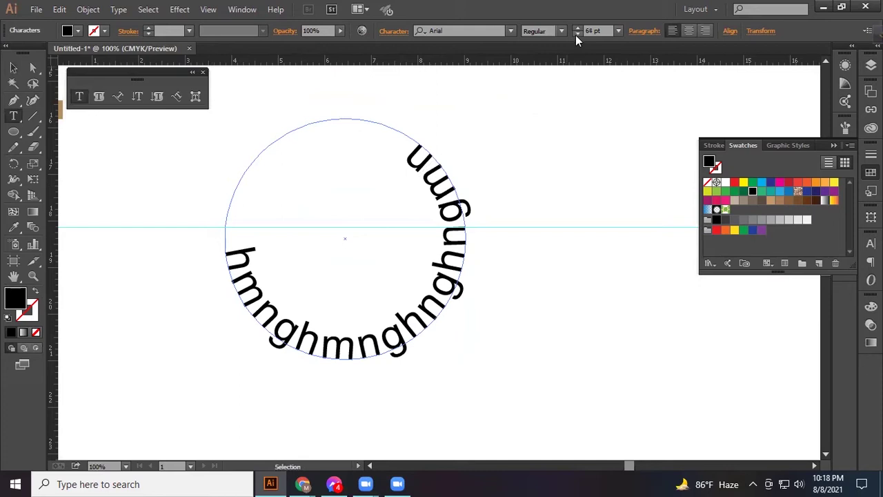
pyautogui.press('BackSpace')
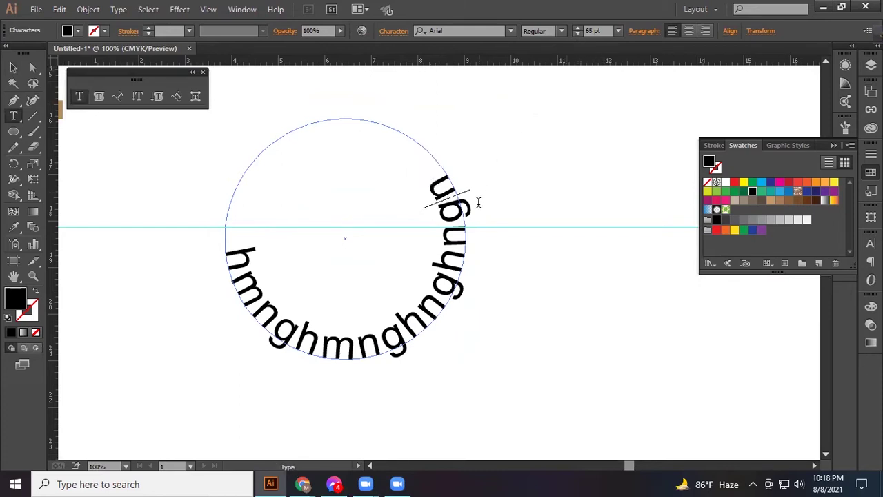
pyautogui.press('BackSpace')
pyautogui.press('BackSpace')
pyautogui.press('Escape')
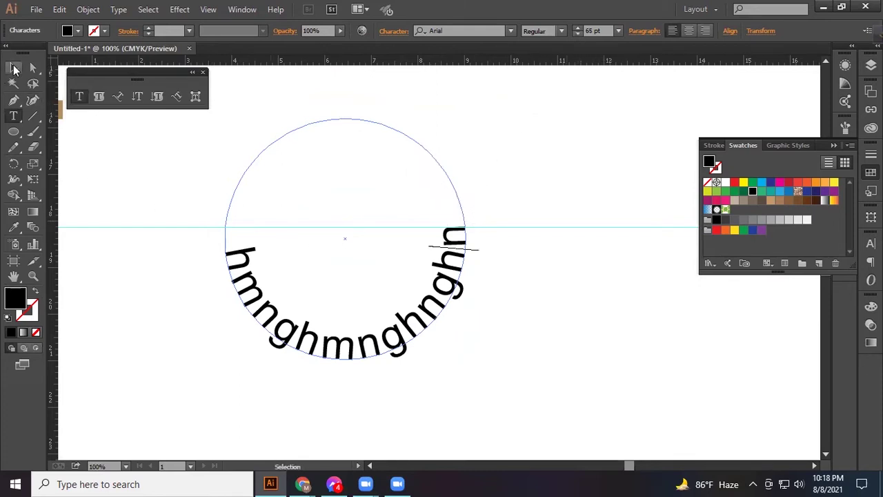
pyautogui.moveTo(230, 246)
pyautogui.mouseDown()
pyautogui.moveTo(249, 219)
pyautogui.moveTo(236, 207)
pyautogui.moveTo(233, 222)
pyautogui.moveTo(235, 200)
pyautogui.mouseUp()
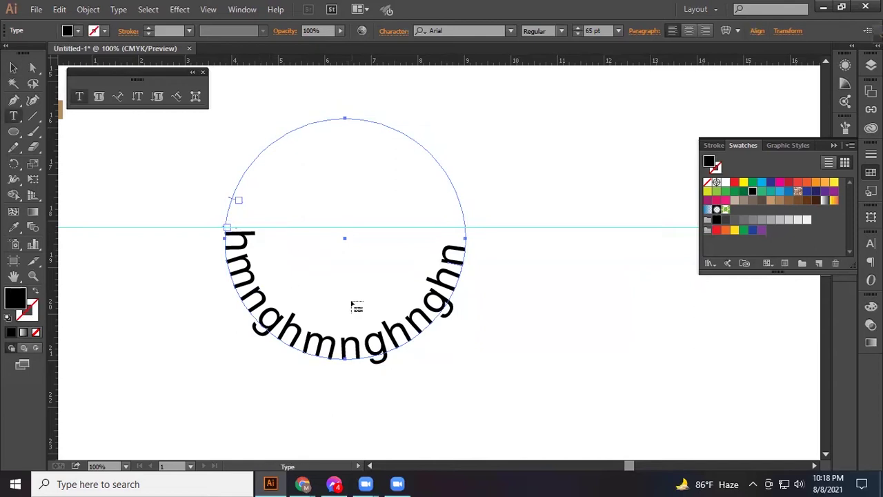
pyautogui.press('Escape')
# - Rotate the lower curved text a few degrees clockwise using its bounding box corner
pyautogui.click(570, 305)
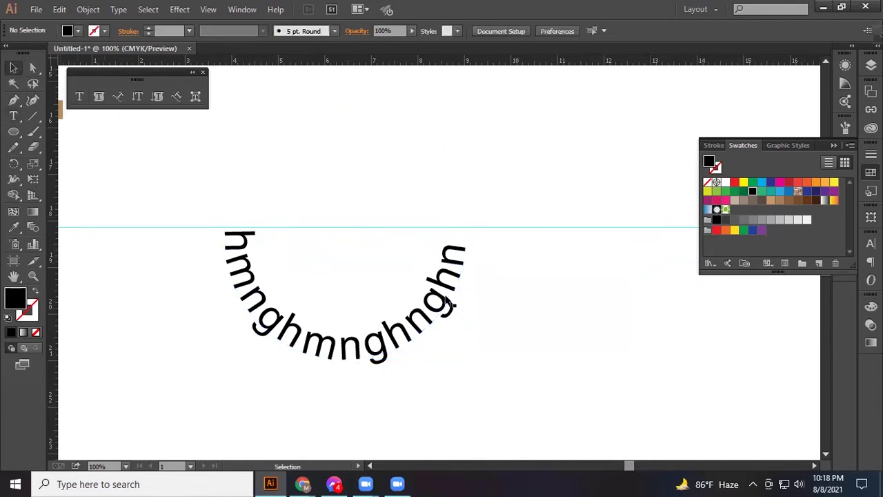
pyautogui.click(427, 293)
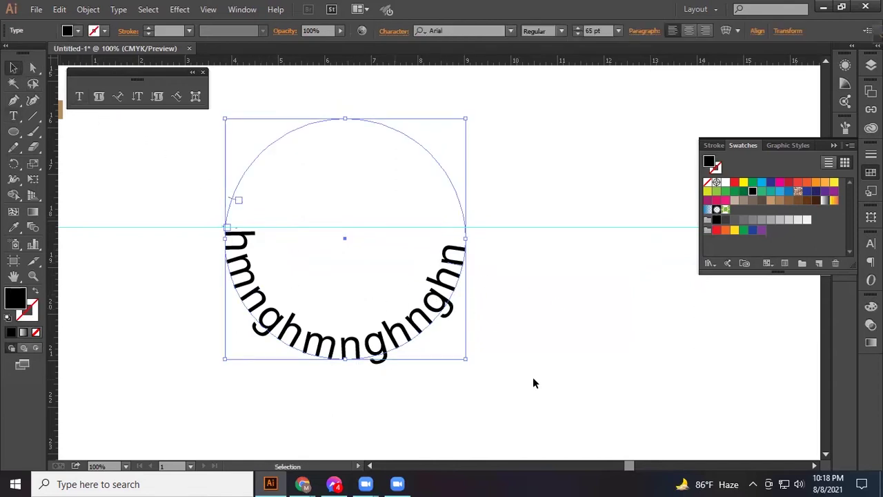
pyautogui.press('a')
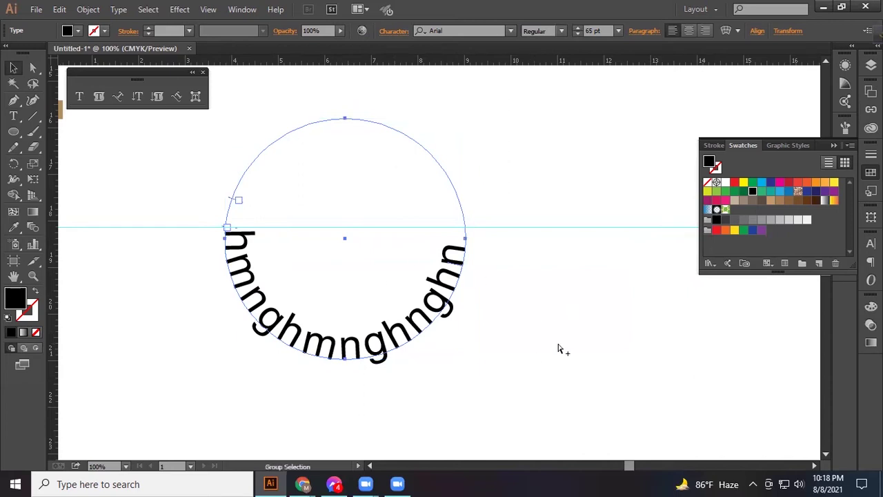
pyautogui.press('v')
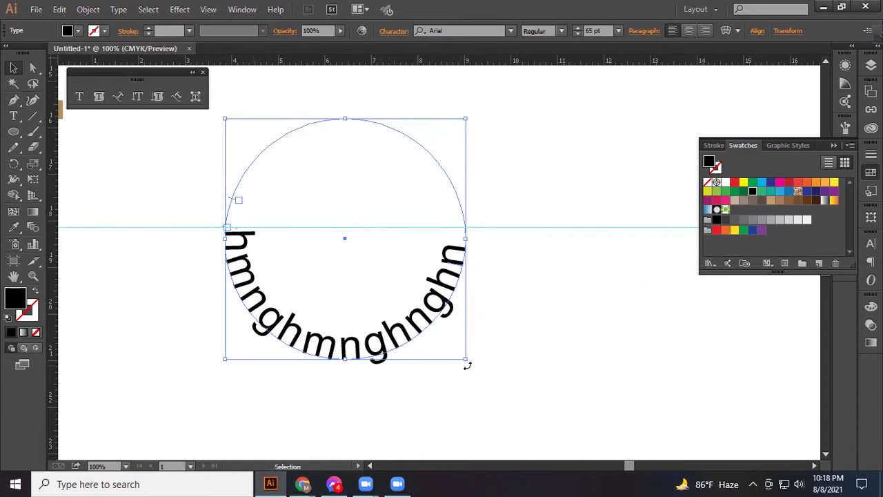
pyautogui.moveTo(468, 365); pyautogui.dragTo(472, 364)
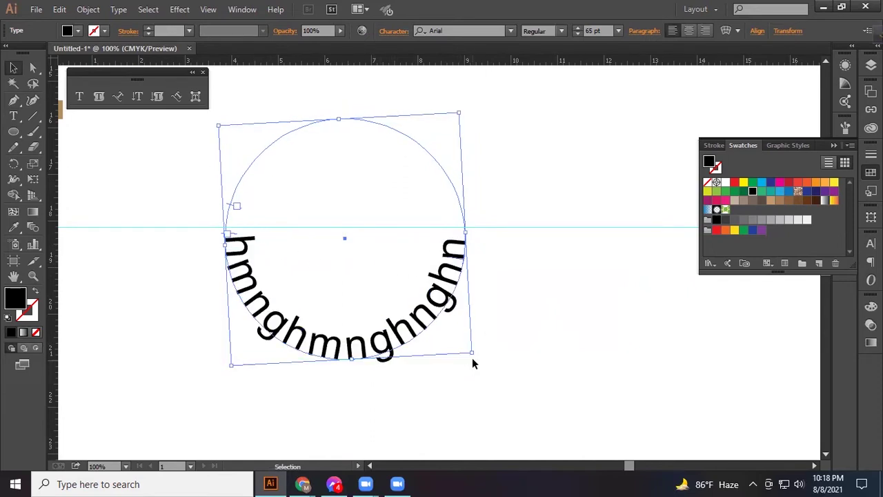
pyautogui.keyDown('alt'); pyautogui.scroll(1, 331, 299); pyautogui.keyUp('alt')
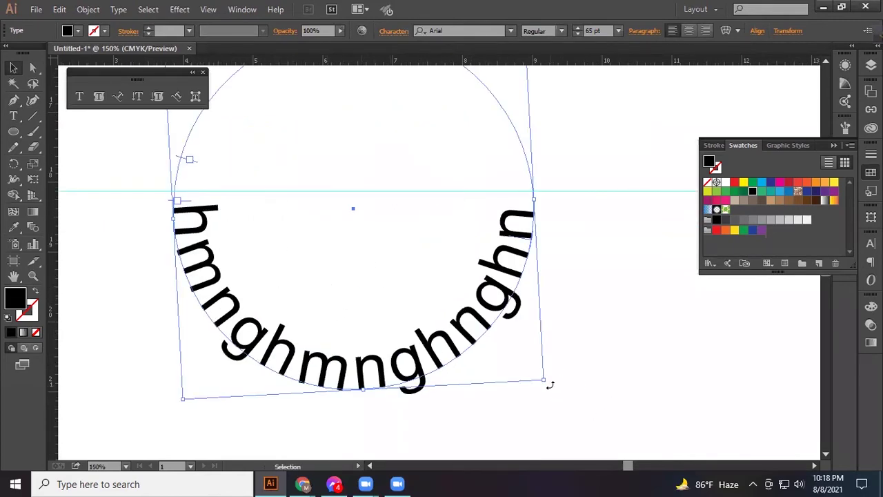
pyautogui.moveTo(548, 384); pyautogui.dragTo(551, 383)
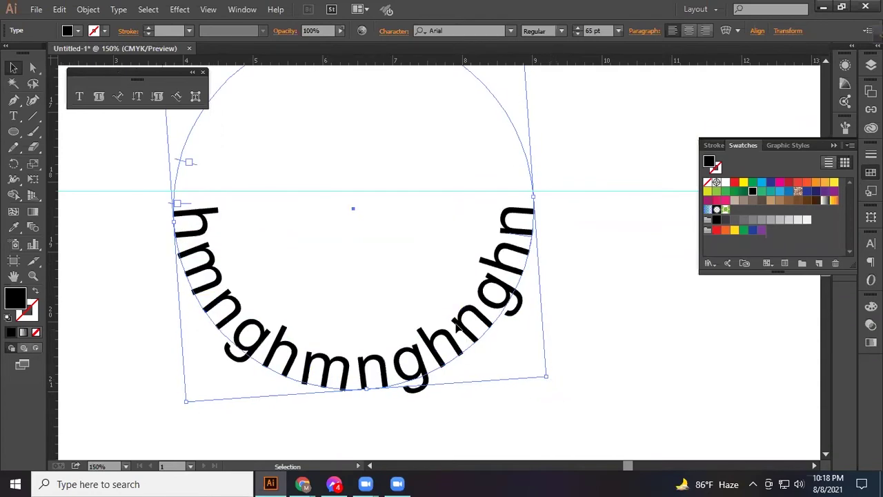
pyautogui.keyDown('alt'); pyautogui.scroll(-2, 592, 321); pyautogui.keyUp('alt')
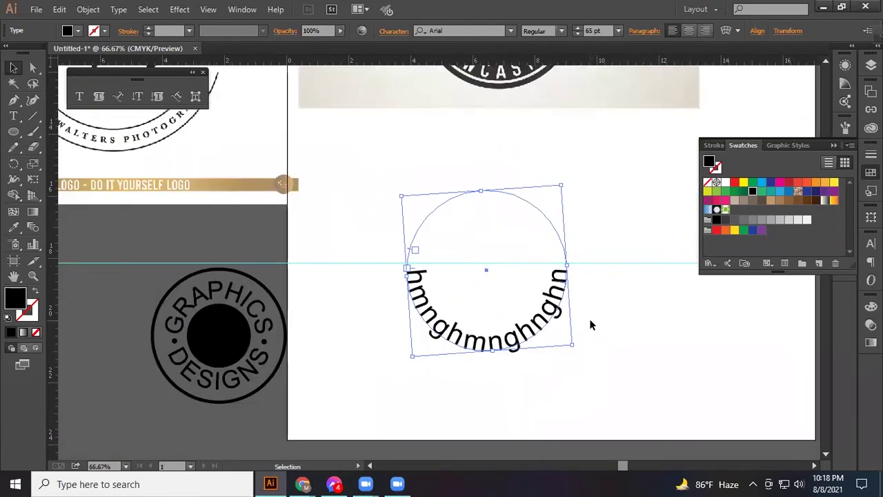
pyautogui.moveTo(599, 321); pyautogui.dragTo(556, 310)
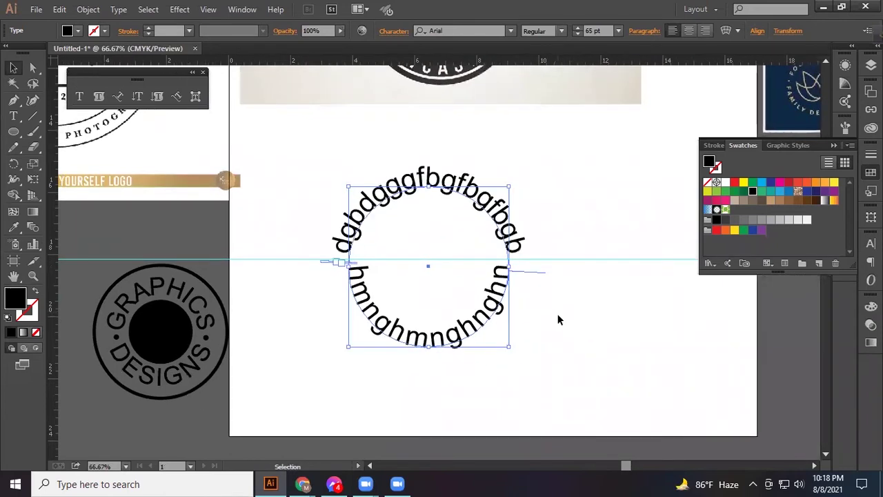
# - Marquee-select the horizontal guide and delete it
pyautogui.click(559, 316)
pyautogui.moveTo(566, 224); pyautogui.dragTo(603, 298)
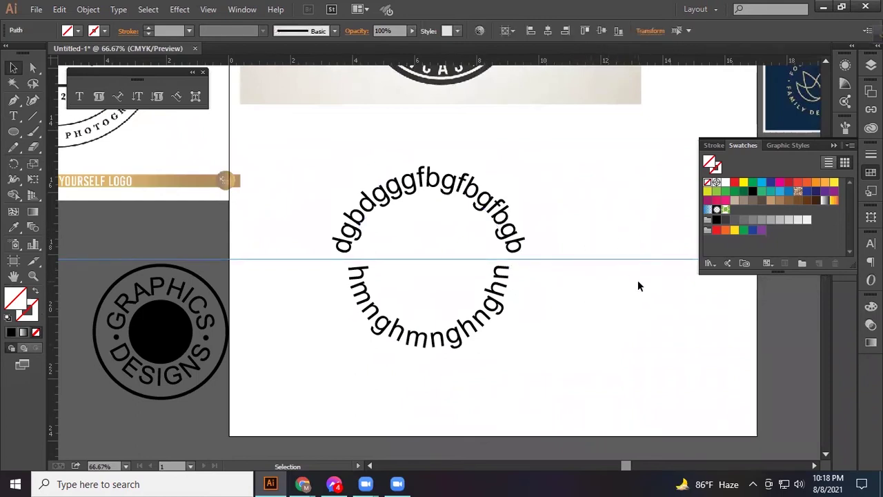
pyautogui.moveTo(619, 197); pyautogui.dragTo(638, 326)
pyautogui.press('Delete')
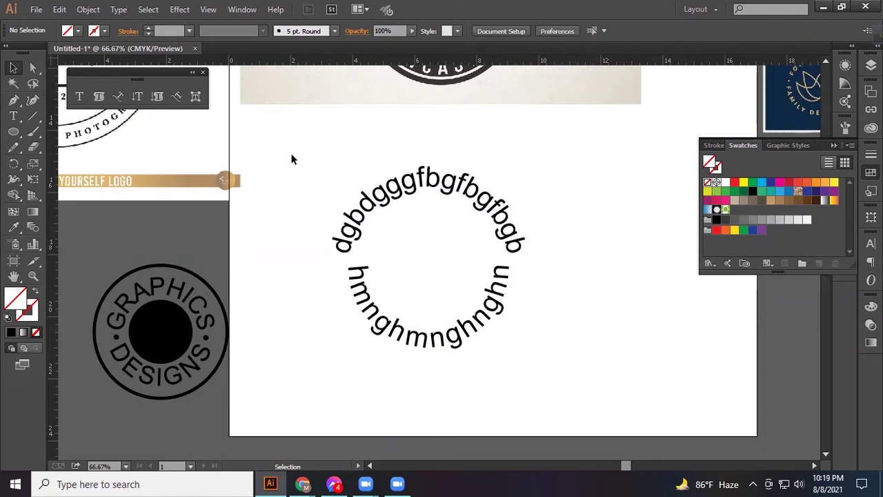
# - Try different circular text sizes, from 61 pt down to scaling up near 79 pt
pyautogui.moveTo(291, 159); pyautogui.dragTo(574, 389)
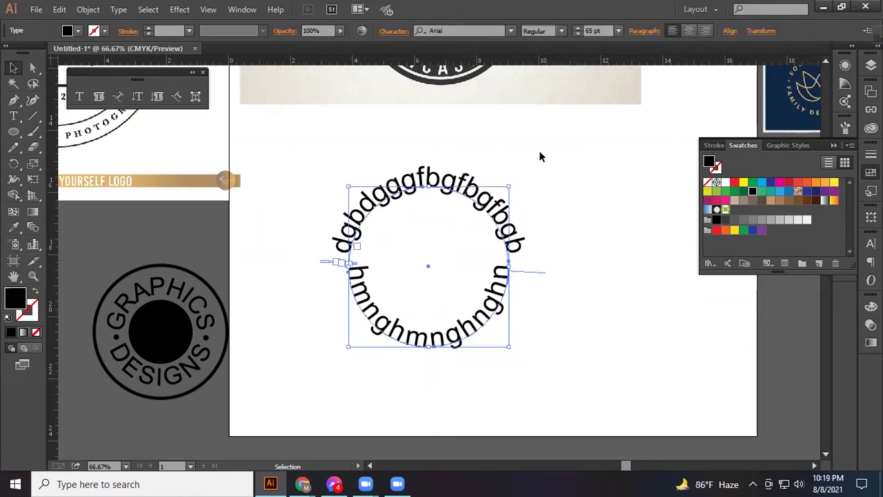
pyautogui.click(578, 31)
pyautogui.click(578, 34)
pyautogui.click(578, 34)
pyautogui.click(578, 34)
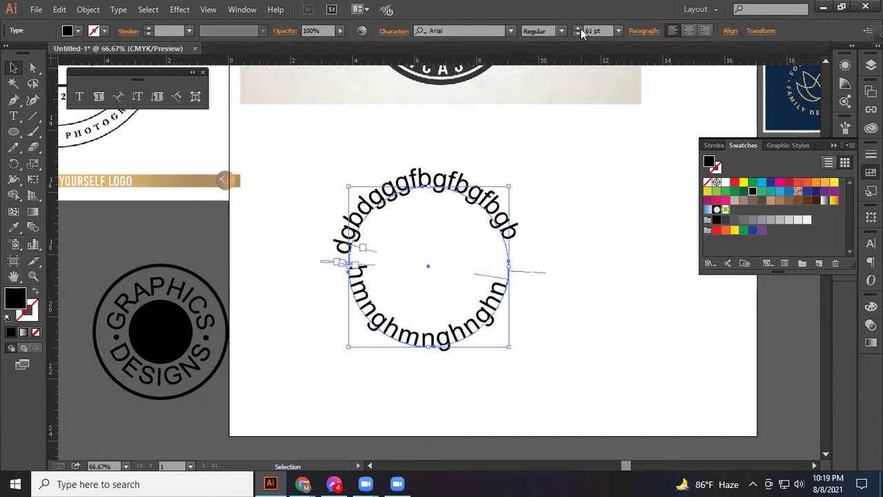
pyautogui.hotkey('ctrl', 'z')
pyautogui.click(602, 281)
pyautogui.click(493, 308)
pyautogui.moveTo(509, 346)
pyautogui.mouseDown()
pyautogui.moveTo(511, 339)
pyautogui.moveTo(535, 357)
pyautogui.mouseUp()
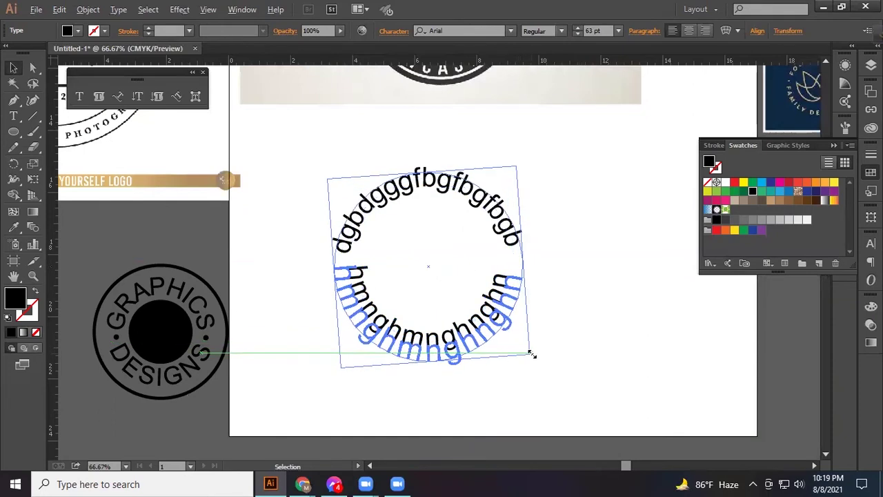
pyautogui.moveTo(535, 357); pyautogui.dragTo(539, 366)
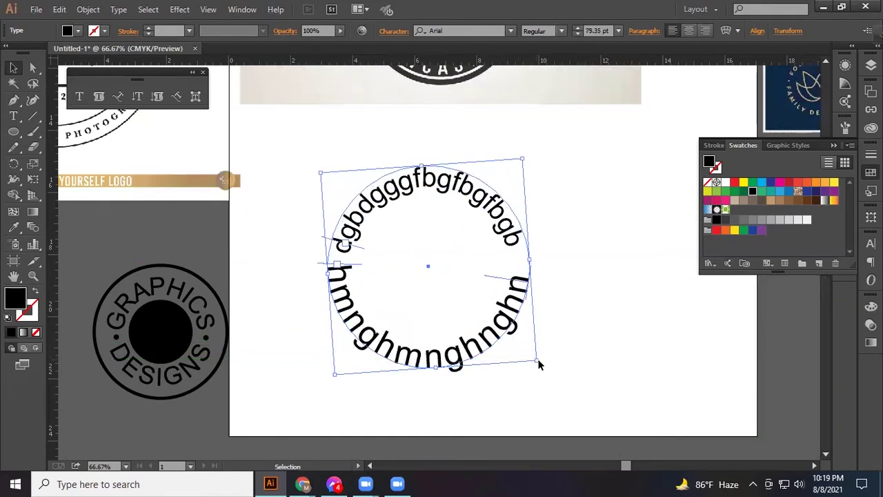
pyautogui.click(626, 322)
pyautogui.moveTo(283, 152); pyautogui.dragTo(592, 372)
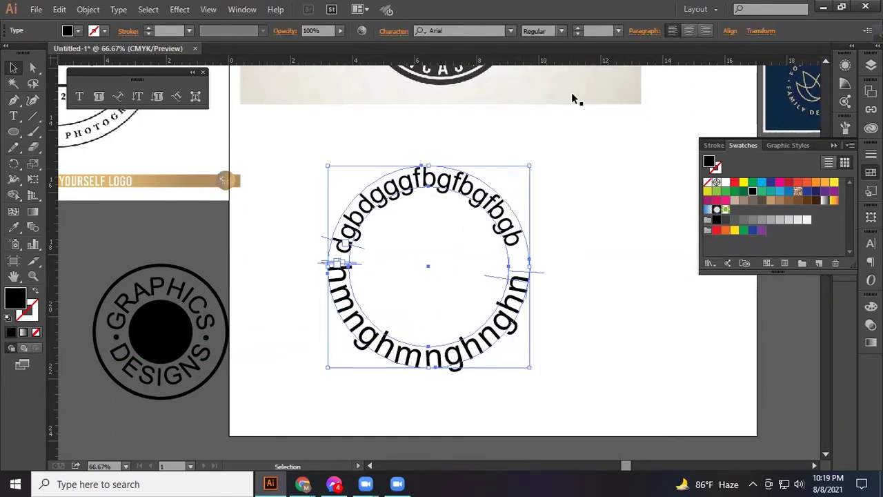
# - Set the circular text to 71 pt and nudge where it starts on the circle
pyautogui.click(578, 31)
pyautogui.click(577, 32)
pyautogui.click(578, 32)
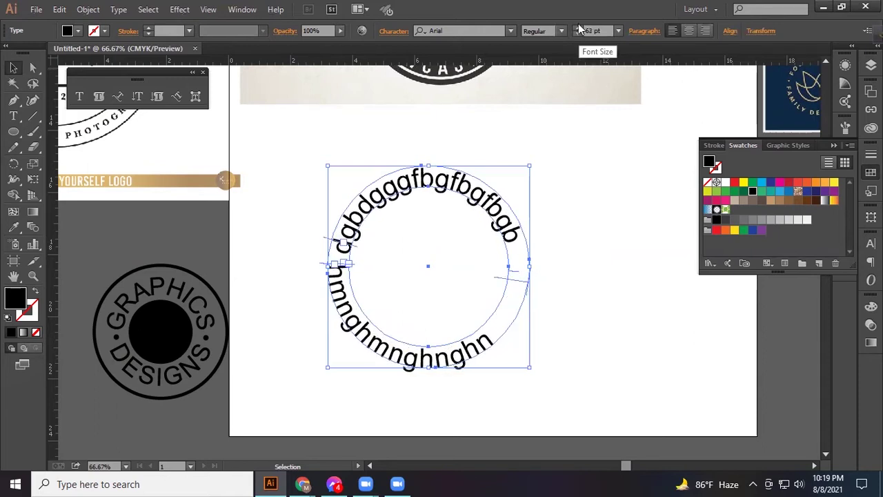
pyautogui.click(578, 29)
pyautogui.click(578, 29)
pyautogui.click(579, 29)
pyautogui.click(578, 29)
pyautogui.click(579, 29)
pyautogui.click(578, 29)
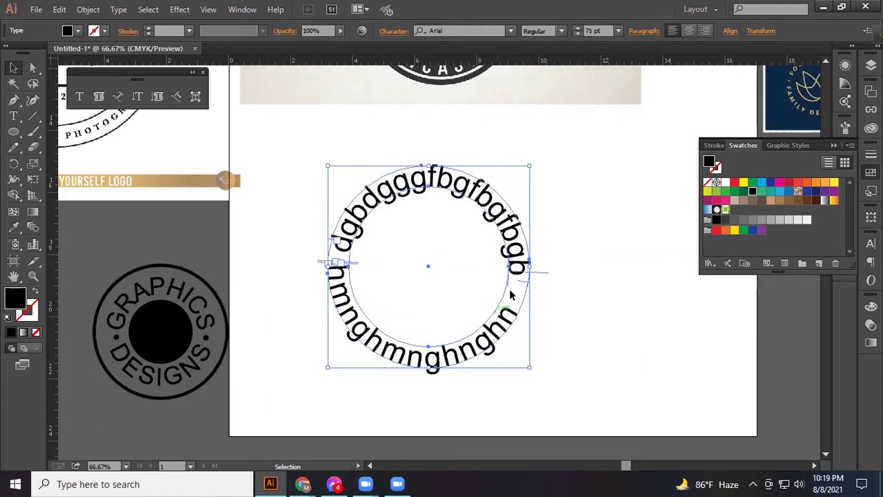
pyautogui.moveTo(536, 276)
pyautogui.mouseDown()
pyautogui.moveTo(540, 285)
pyautogui.moveTo(533, 270)
pyautogui.mouseUp()
# - Rotate the circular text about 10.74° so both arcs sit evenly around the circle
pyautogui.click(583, 387)
pyautogui.click(485, 341)
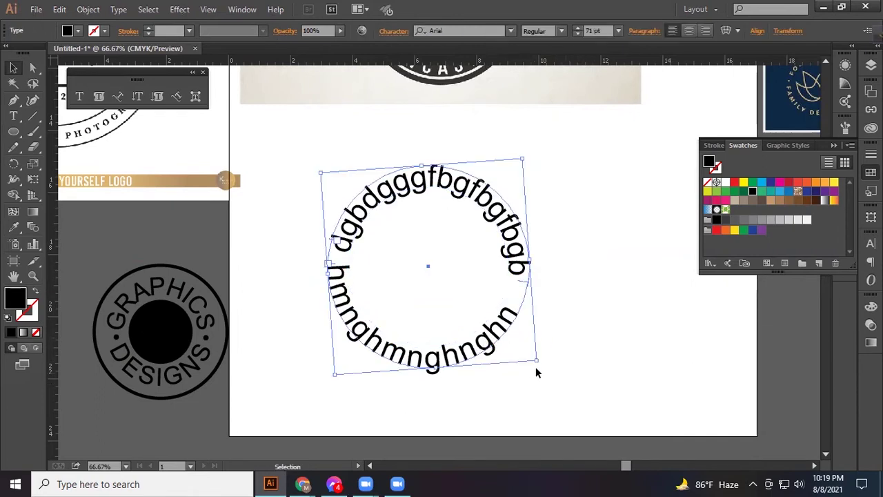
pyautogui.moveTo(541, 365); pyautogui.dragTo(557, 347)
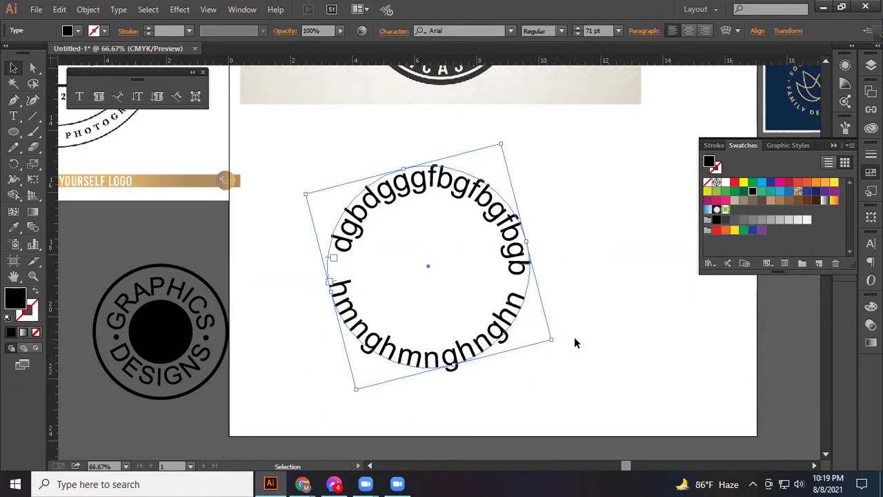
pyautogui.click(573, 339)
pyautogui.click(514, 312)
pyautogui.moveTo(558, 345); pyautogui.dragTo(556, 352)
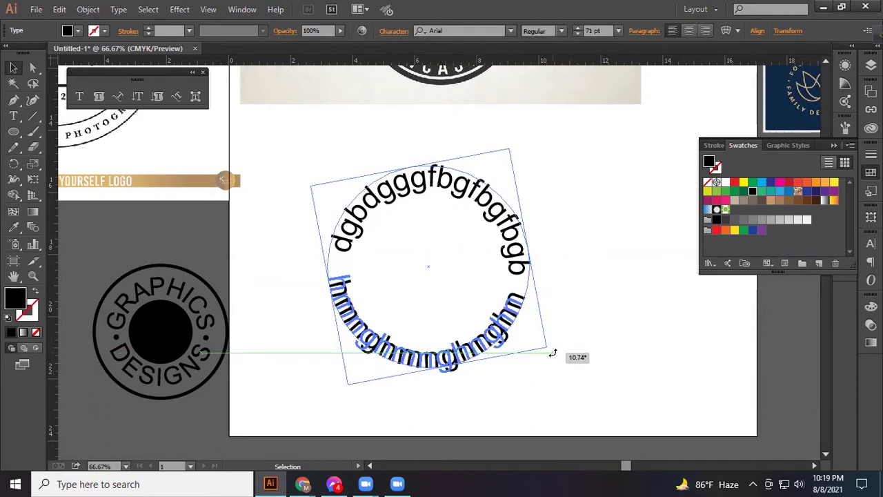
pyautogui.click(628, 339)
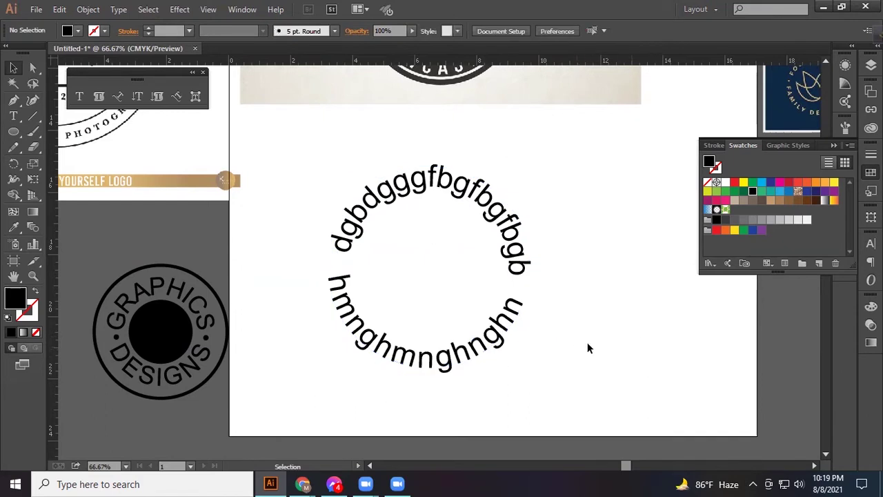
# - Zoom out to 50%, close the floating Type tools panel, and scroll below the artboard
pyautogui.scroll(-1, 600, 342)
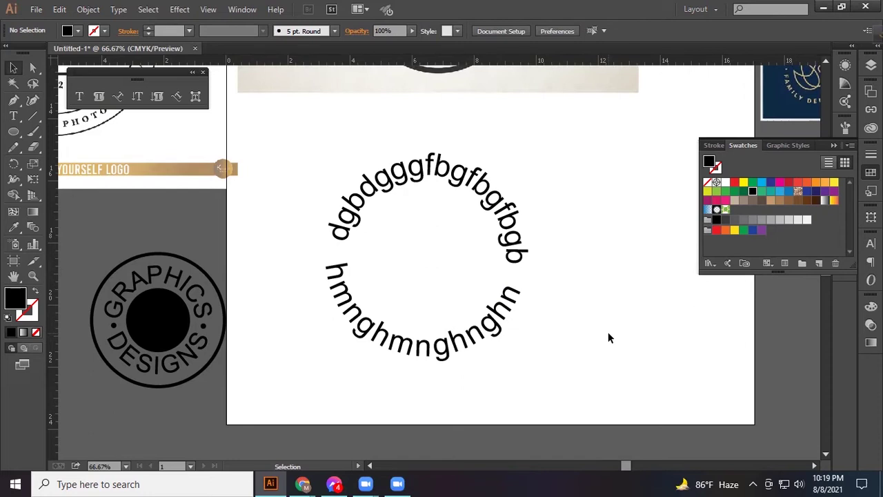
pyautogui.keyDown('alt'); pyautogui.scroll(-1, 597, 322); pyautogui.keyUp('alt')
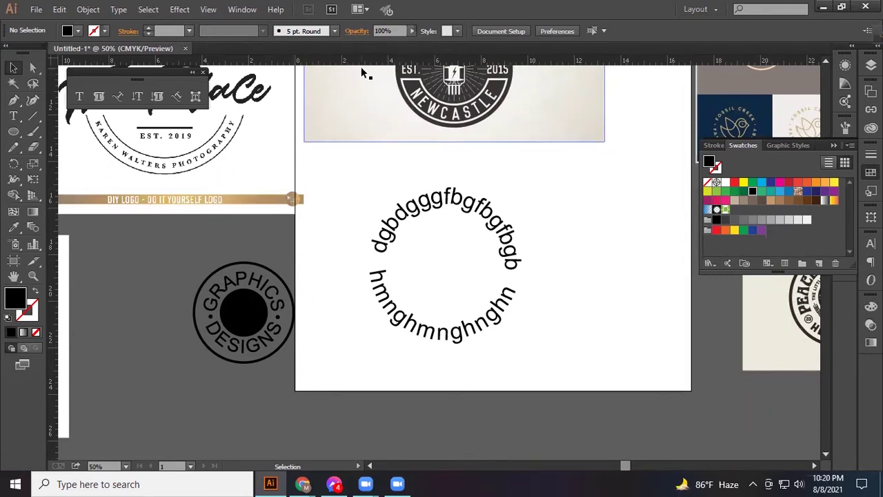
pyautogui.click(402, 219)
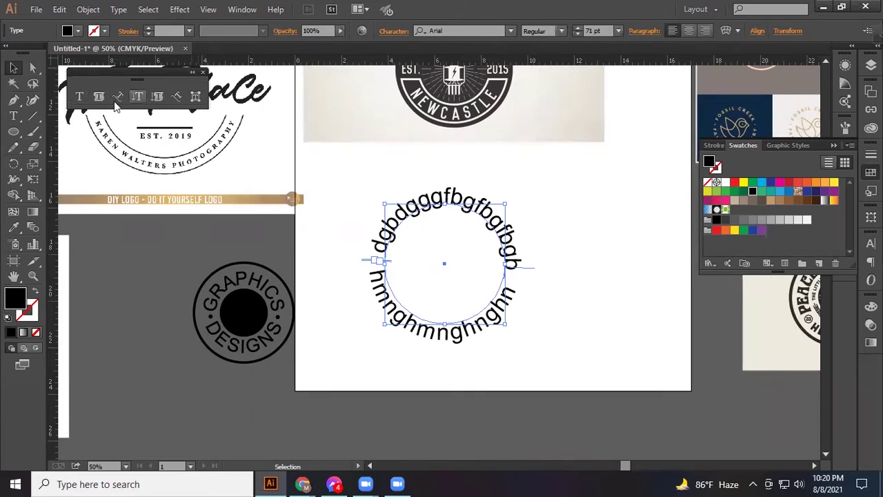
pyautogui.click(203, 71)
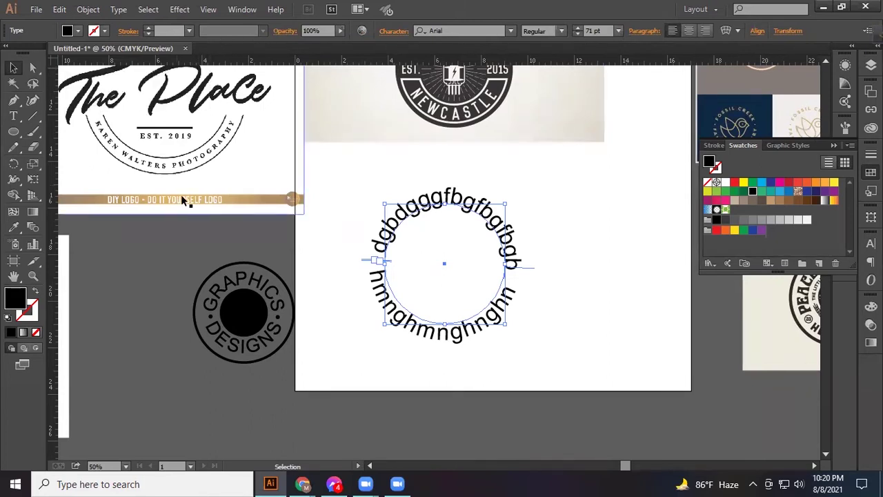
pyautogui.scroll(-4, 183, 200)
pyautogui.scroll(-5, 185, 219)
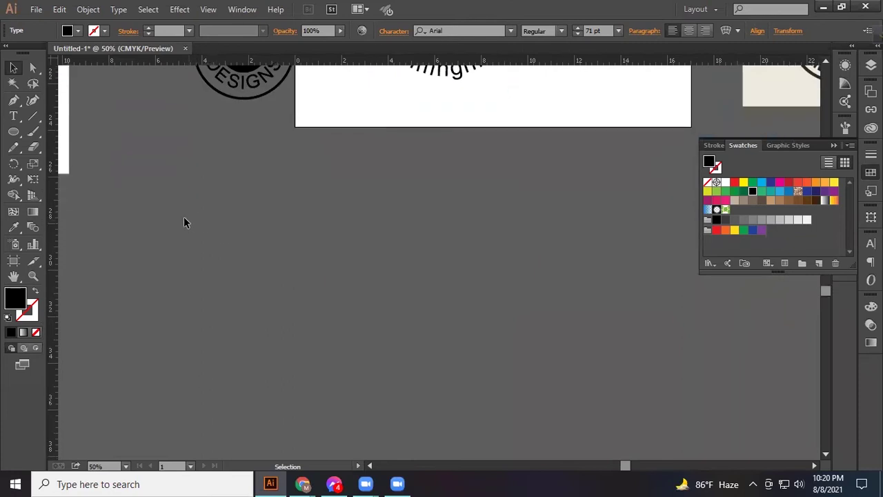
pyautogui.click(13, 116)
pyautogui.click(14, 69)
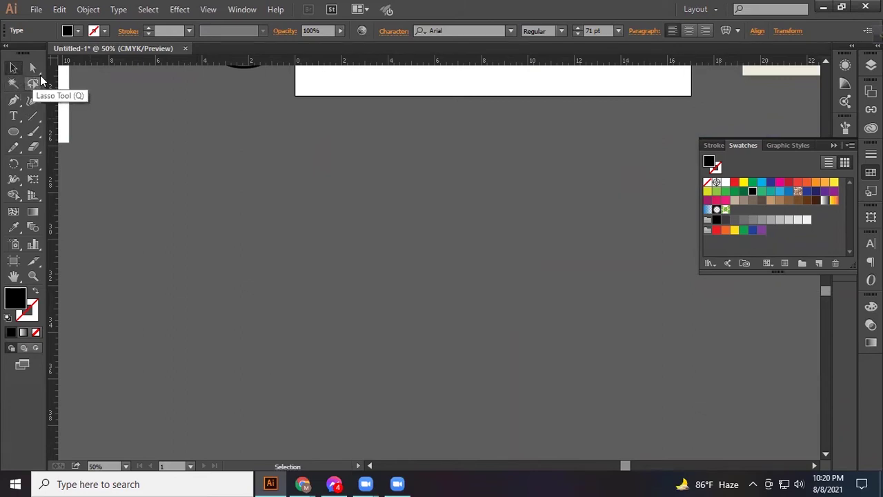
pyautogui.click(14, 101)
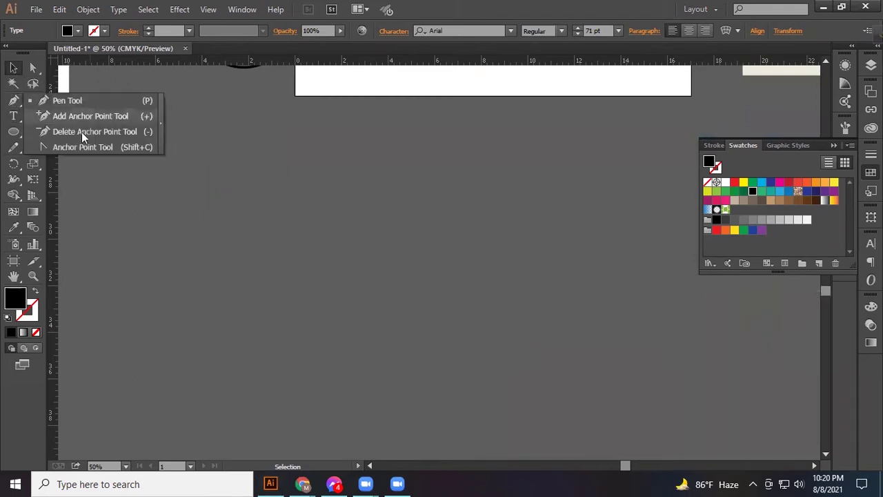
pyautogui.click(182, 127)
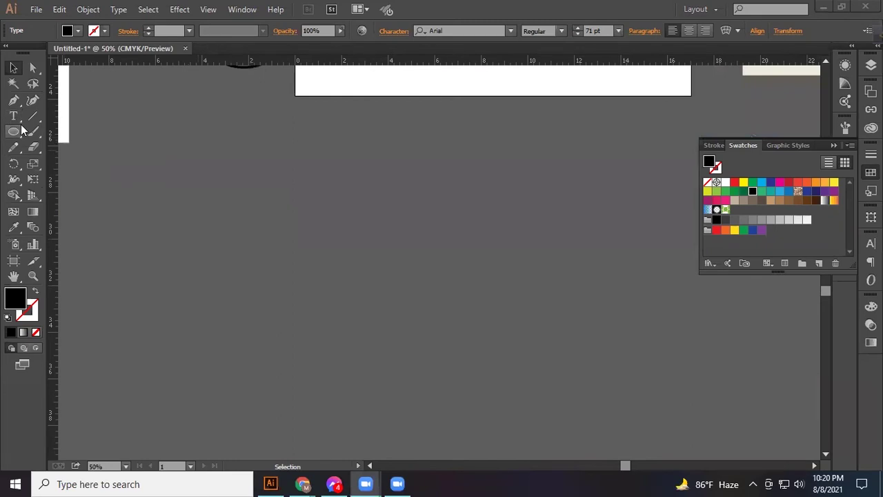
pyautogui.click(14, 116)
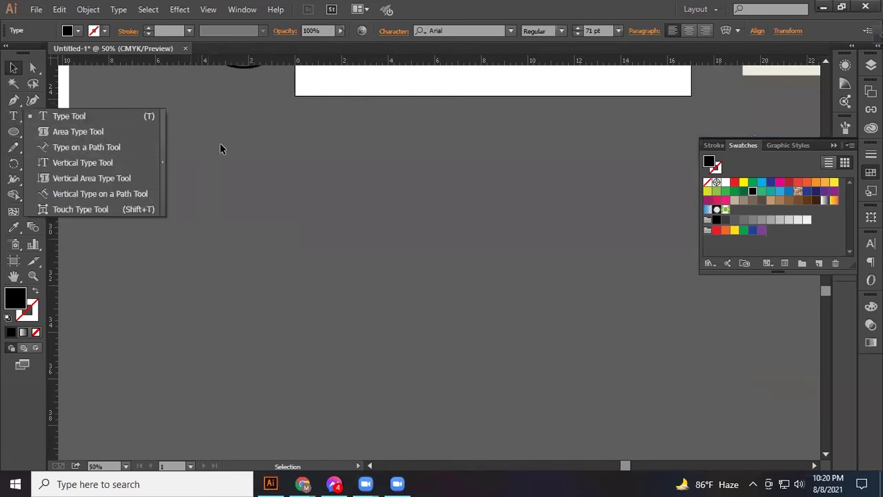
pyautogui.click(18, 118)
pyautogui.click(163, 163)
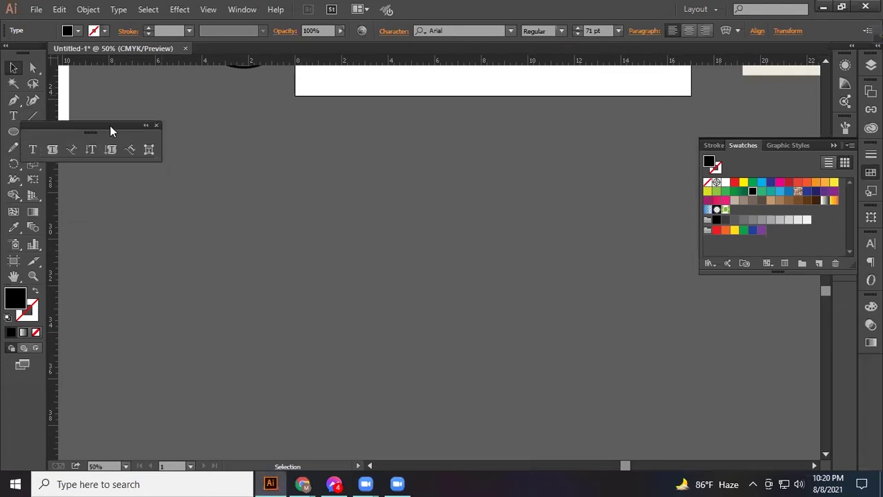
pyautogui.moveTo(112, 132); pyautogui.dragTo(155, 120)
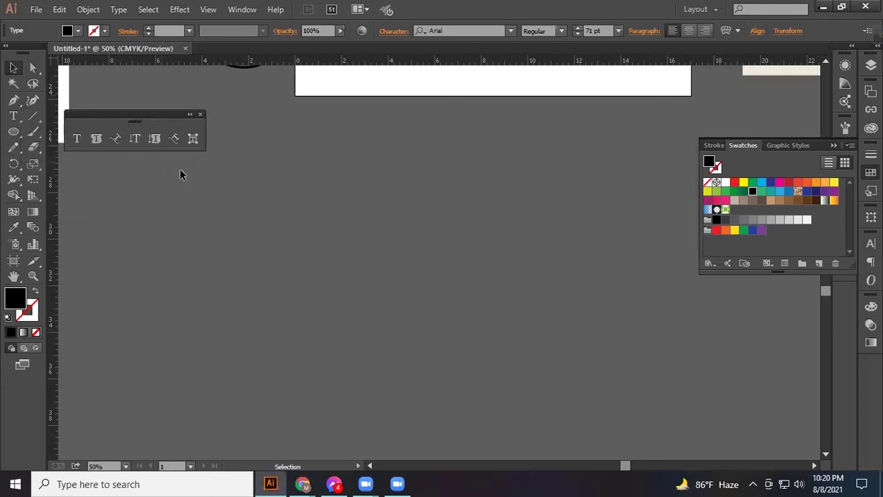
pyautogui.click(14, 180)
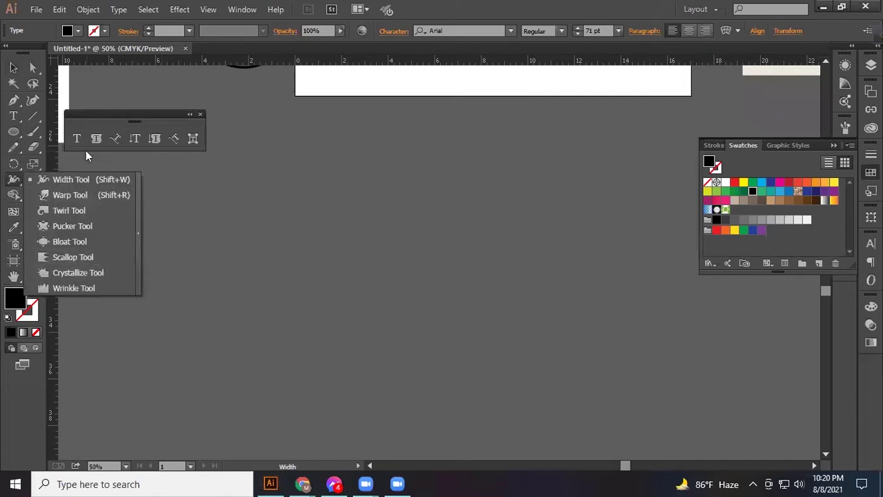
pyautogui.click(138, 234)
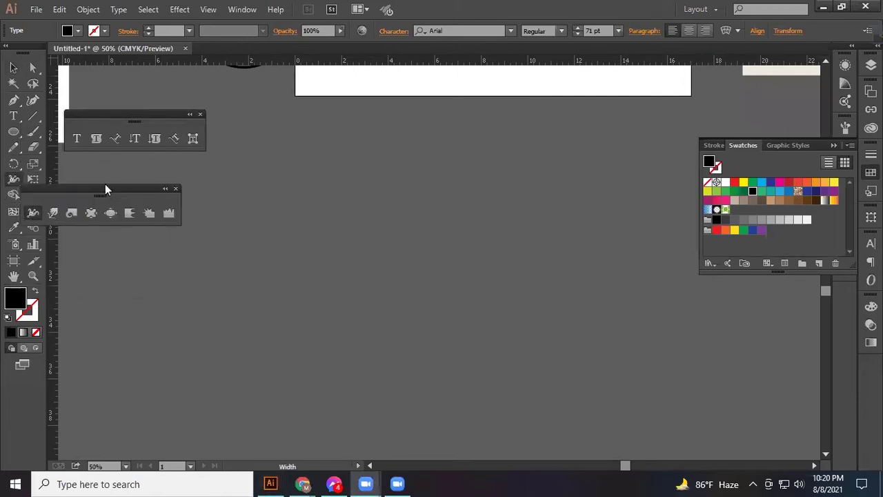
pyautogui.moveTo(104, 188); pyautogui.dragTo(153, 163)
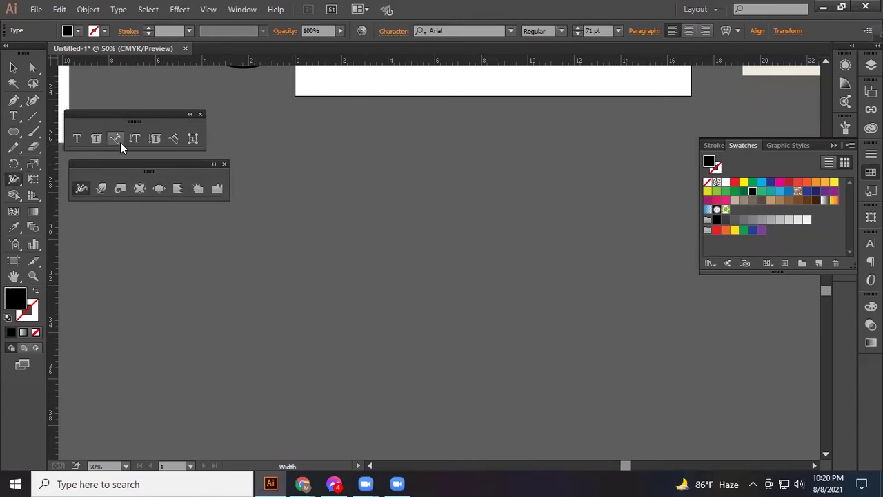
pyautogui.click(200, 115)
pyautogui.click(223, 163)
pyautogui.scroll(5, 317, 195)
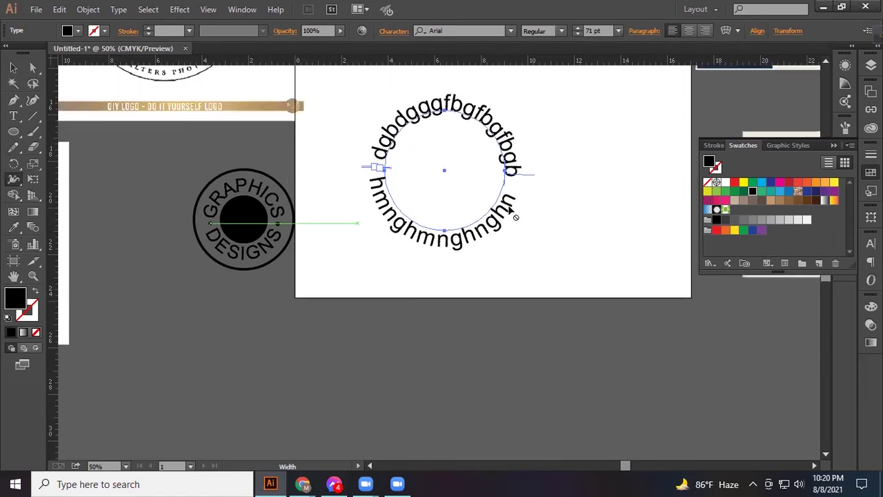
# - Tear off the Type tool flyout into a floating panel near the top
pyautogui.hscroll(2, 349, 203)
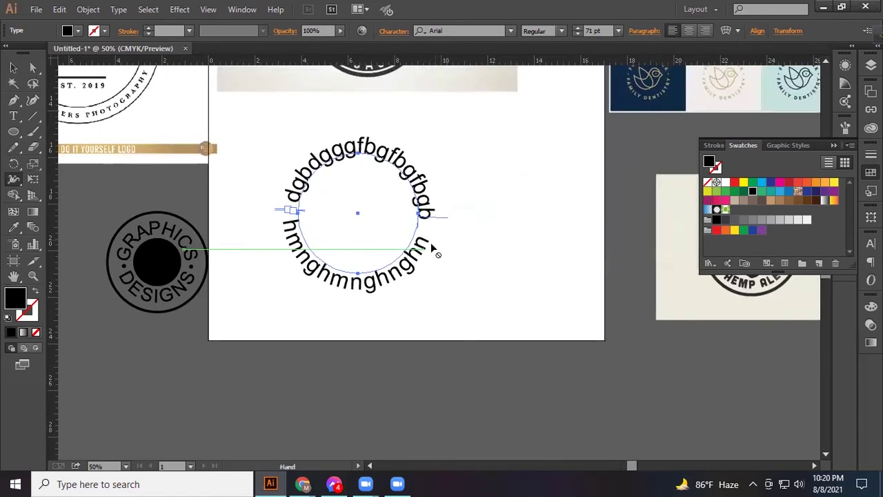
pyautogui.click(14, 116)
pyautogui.click(163, 166)
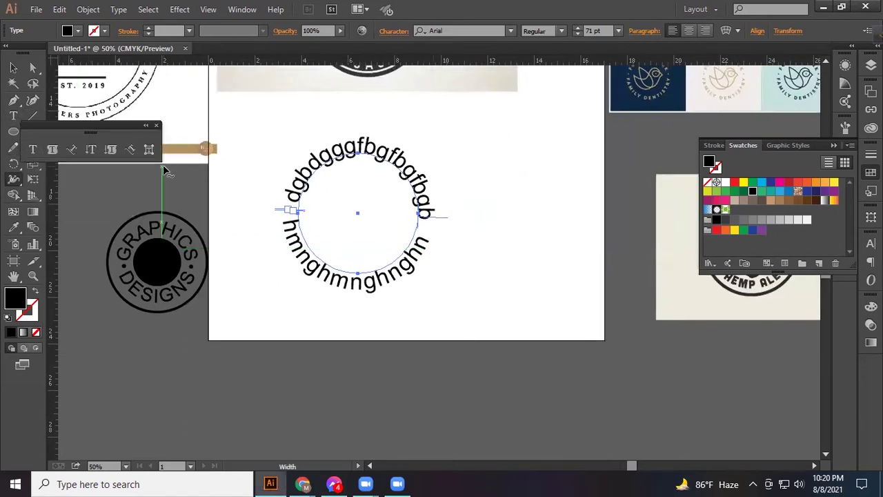
pyautogui.moveTo(104, 124); pyautogui.dragTo(208, 95)
pyautogui.press('v')
pyautogui.click(449, 305)
# - Select the circular text and lower its font size from 71 pt to 70 pt
pyautogui.scroll(1, 449, 305)
pyautogui.hscroll(-2, 471, 289)
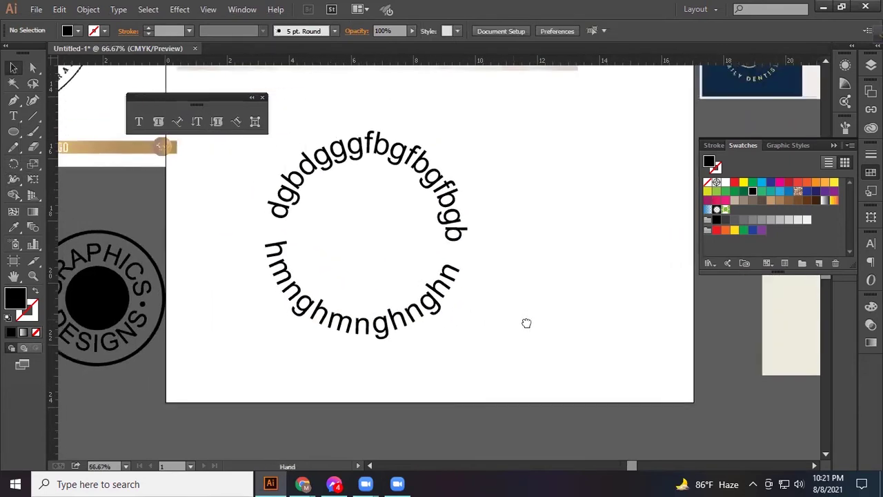
pyautogui.hscroll(-1, 345, 207)
pyautogui.moveTo(264, 156)
pyautogui.mouseDown()
pyautogui.moveTo(493, 396)
pyautogui.moveTo(524, 382)
pyautogui.mouseUp()
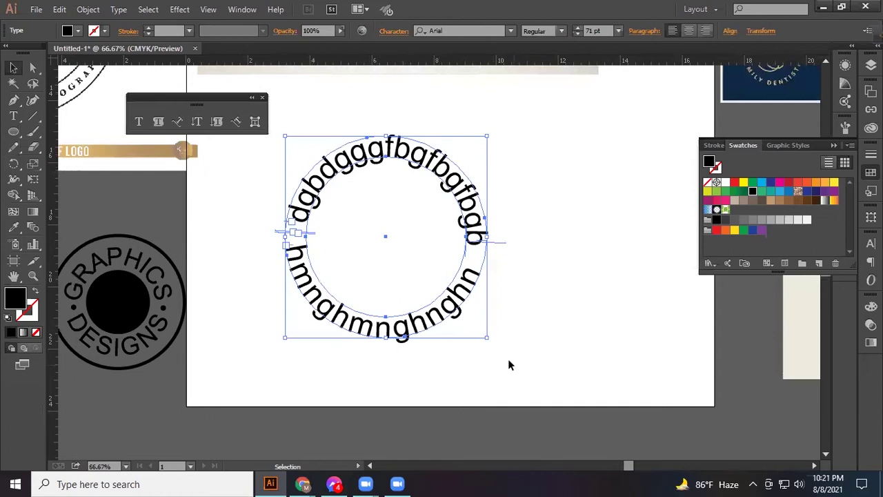
pyautogui.moveTo(494, 338); pyautogui.dragTo(523, 336)
pyautogui.hotkey('ctrl', 'z')
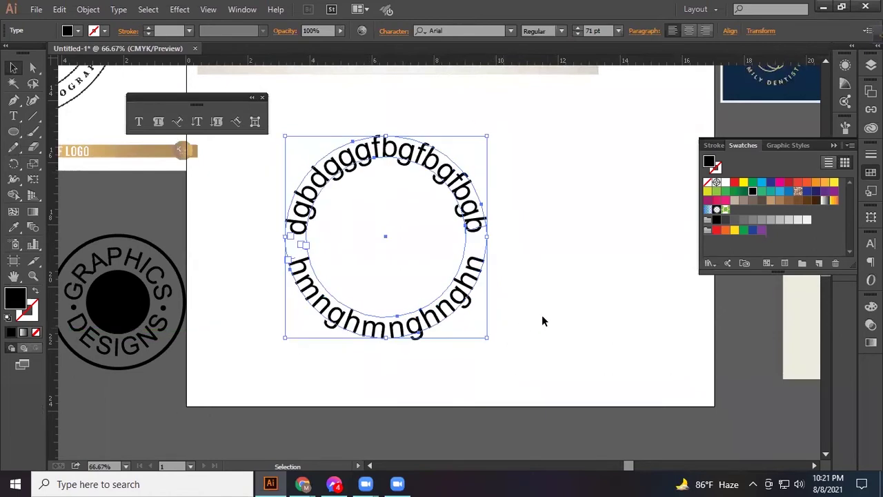
pyautogui.click(546, 315)
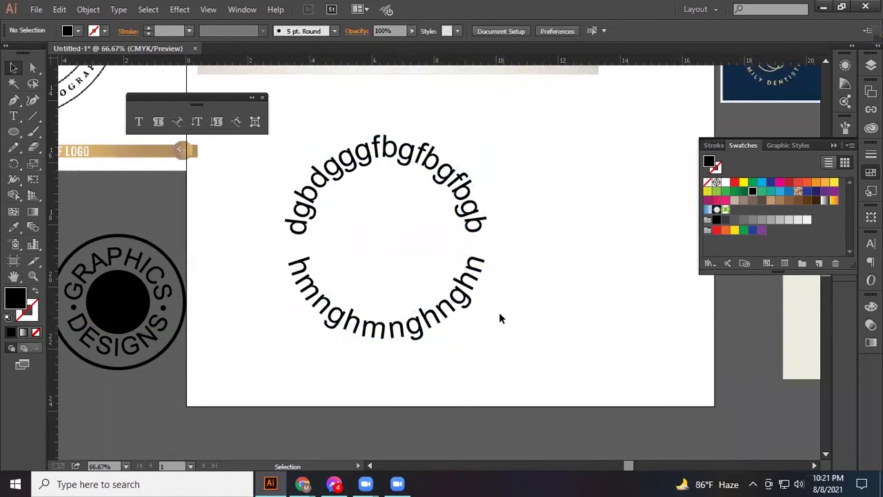
pyautogui.moveTo(268, 156); pyautogui.dragTo(494, 352)
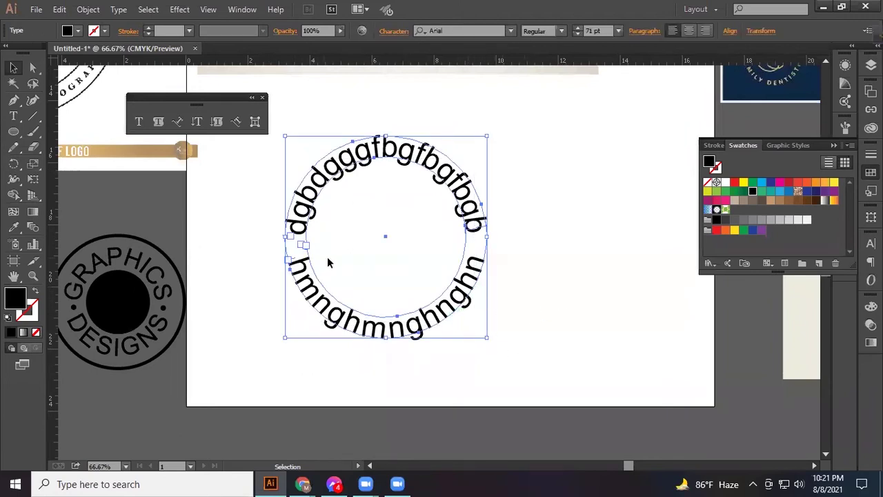
pyautogui.click(579, 32)
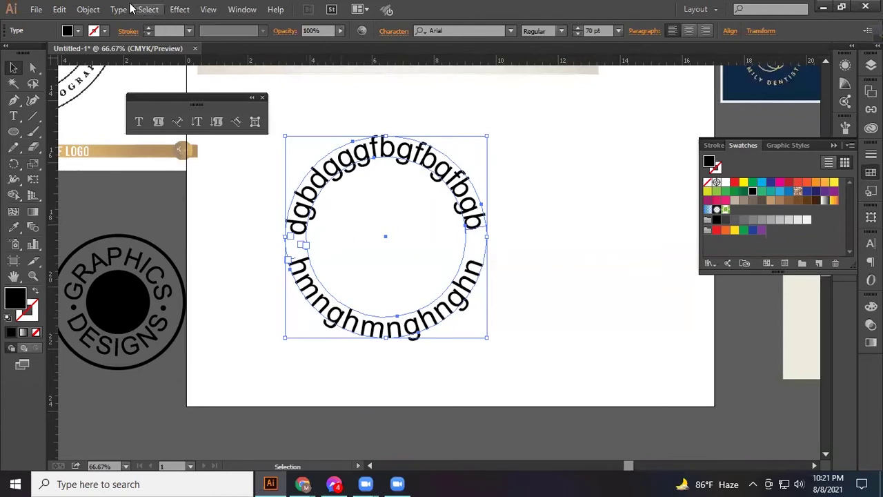
# - Expand the circular text into outlines and add a horizontal guide through the circle's centre
pyautogui.click(89, 10)
pyautogui.click(109, 147)
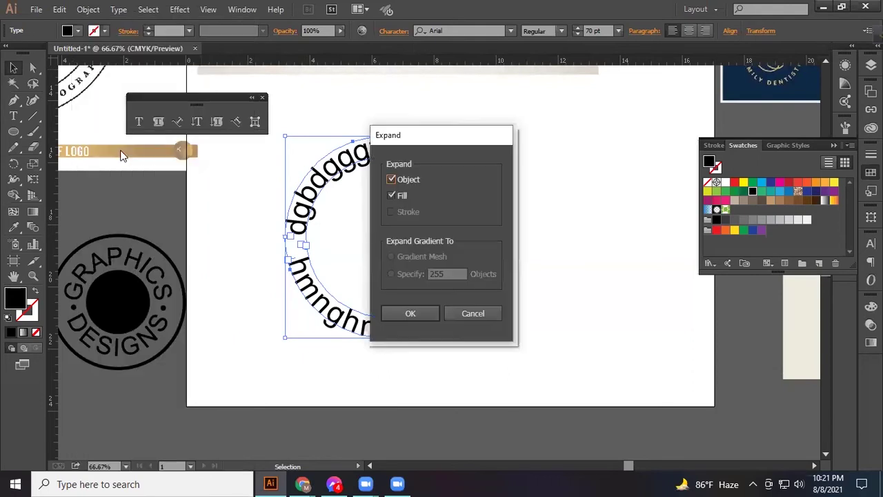
pyautogui.click(410, 315)
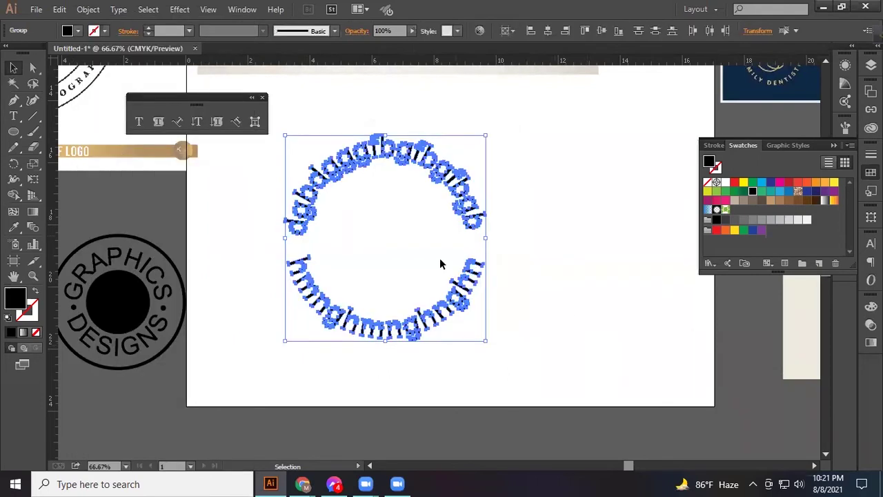
pyautogui.moveTo(436, 64); pyautogui.dragTo(414, 243)
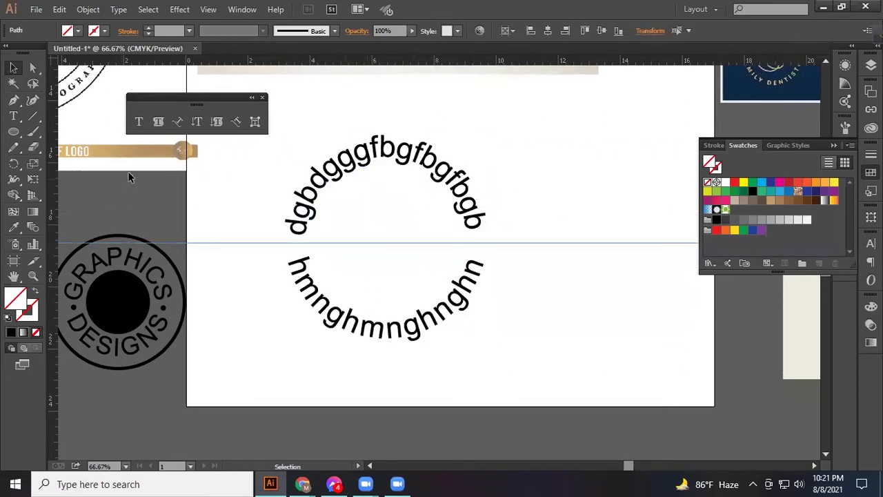
# - Draw a small black-filled dot on the guide at the circle's left side
pyautogui.click(13, 132)
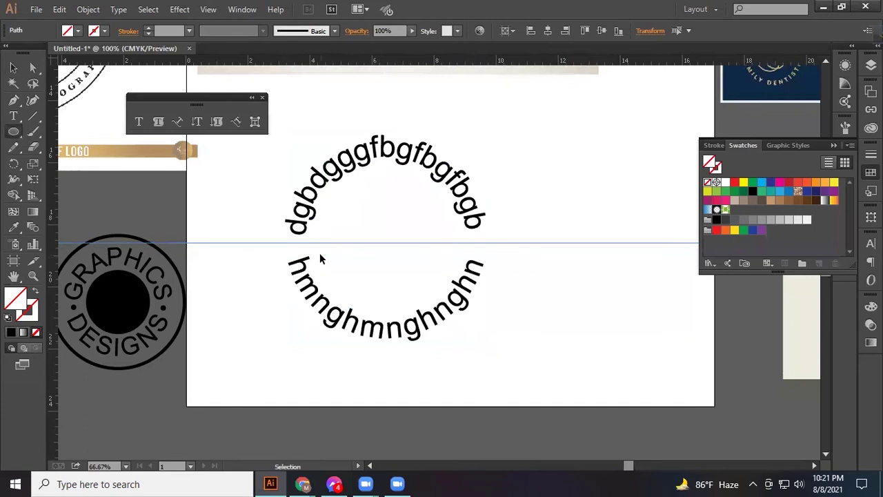
pyautogui.scroll(3, 319, 259)
pyautogui.moveTo(248, 221); pyautogui.dragTo(257, 233)
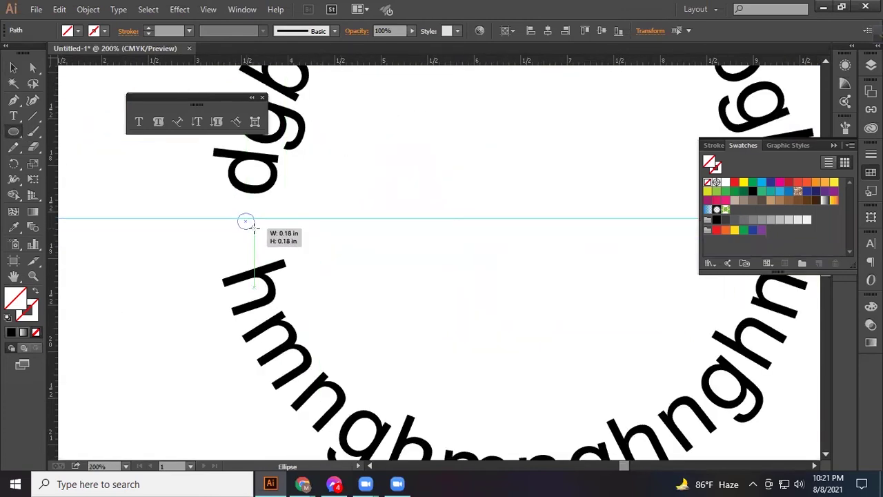
pyautogui.click(15, 71)
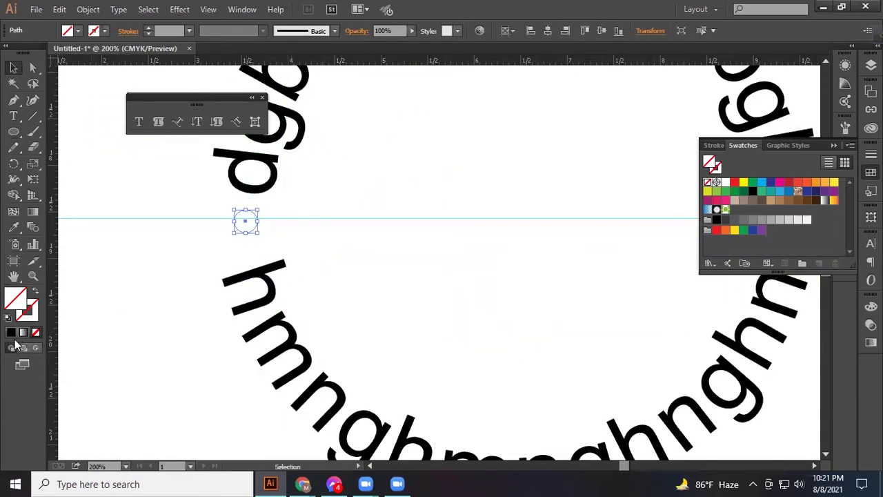
pyautogui.press(',')
pyautogui.hotkey('ctrl', '1')
# - Alt-drag a copy of the dot to the circle's right side
pyautogui.click(238, 271)
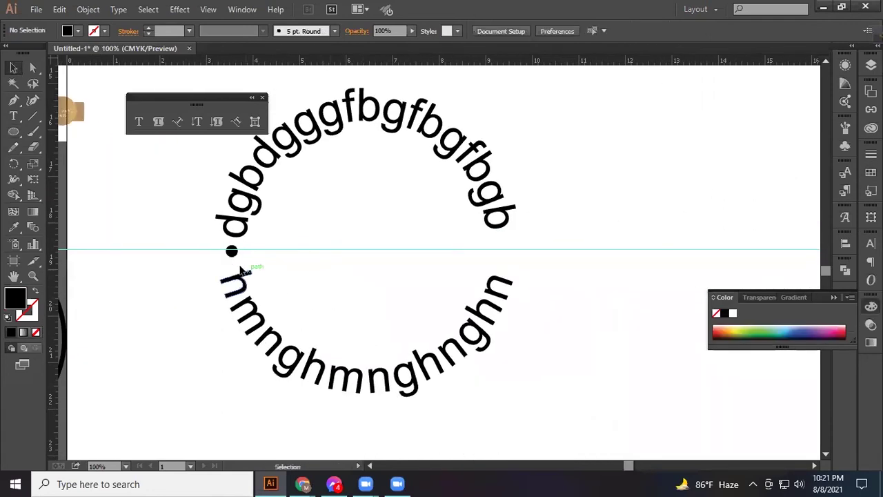
pyautogui.moveTo(232, 251)
pyautogui.mouseDown()
pyautogui.moveTo(513, 269)
pyautogui.moveTo(504, 264)
pyautogui.mouseUp()
pyautogui.click(584, 311)
pyautogui.hotkey('ctrl', 'z')
pyautogui.click(276, 276)
pyautogui.moveTo(235, 254); pyautogui.dragTo(503, 261)
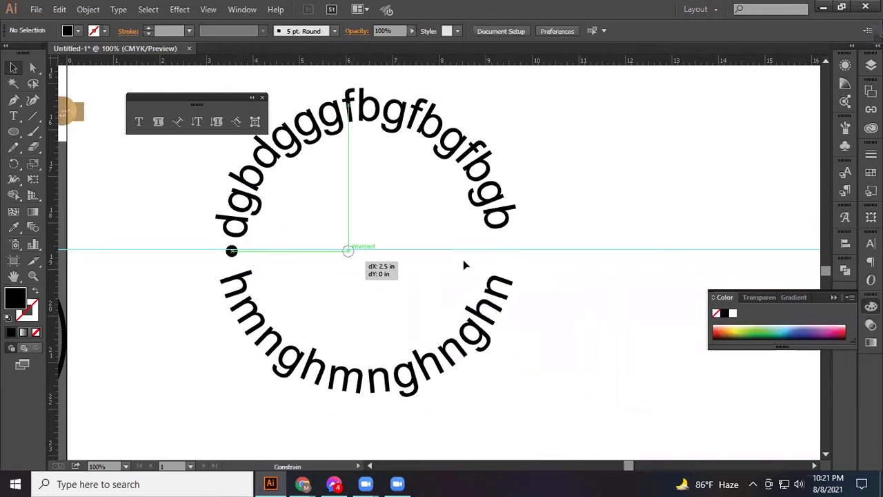
pyautogui.click(592, 293)
# - Delete the horizontal guide and zoom out to see the surrounding artboards
pyautogui.moveTo(599, 223); pyautogui.dragTo(630, 299)
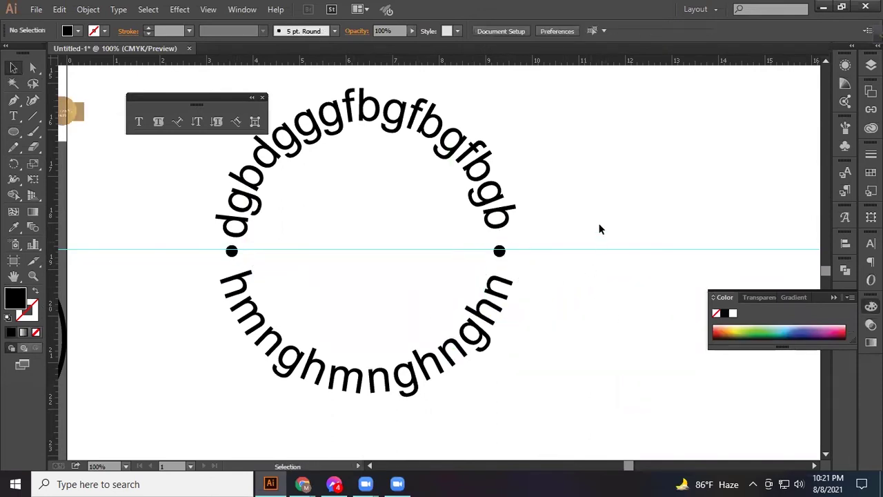
pyautogui.press('Delete')
pyautogui.hotkey('ctrl', '-')
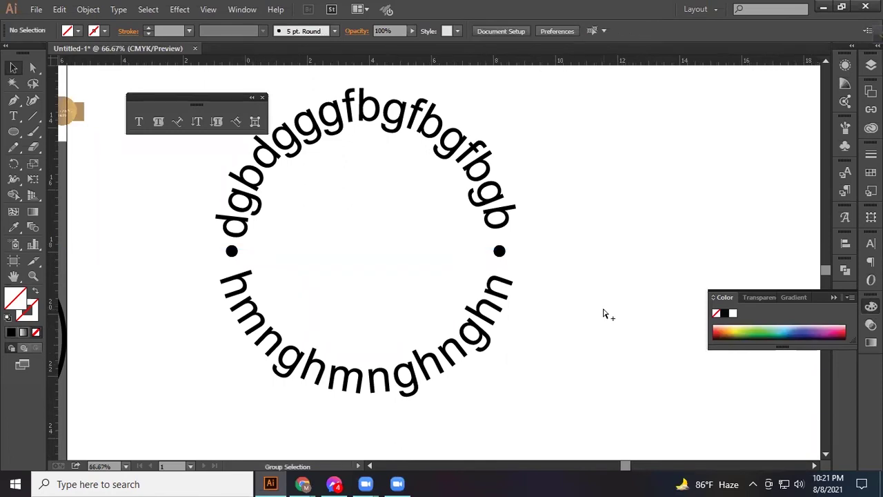
# - Zoom out to check the surrounding artboards, then zoom back in centred on the circular text
pyautogui.hotkey('ctrl', '-')
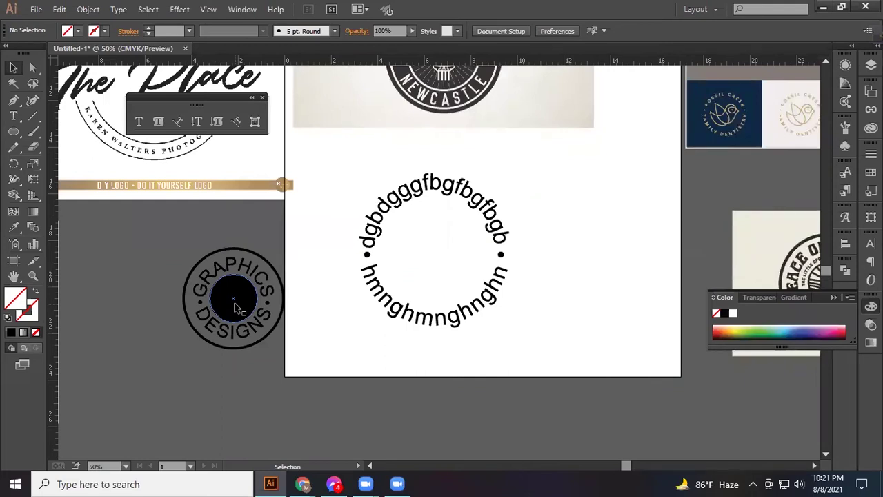
pyautogui.hotkey('ctrl', '+')
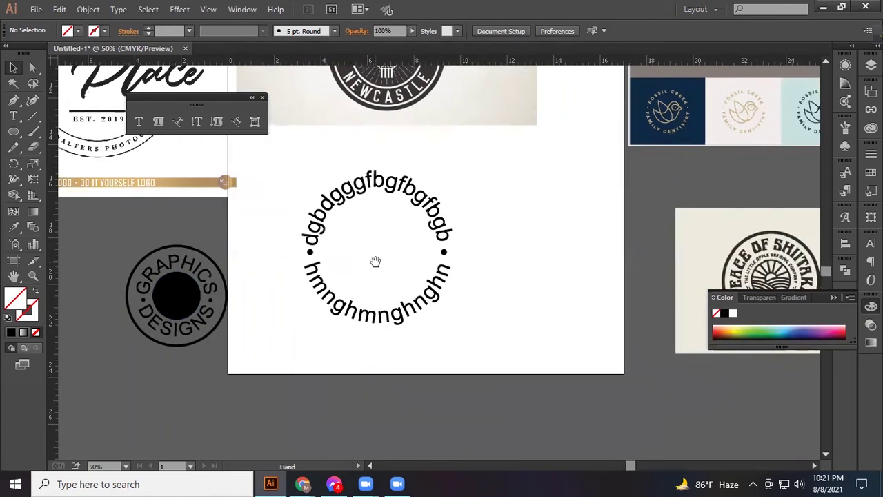
pyautogui.hotkey('ctrl', '+')
pyautogui.scroll(1, 376, 262)
pyautogui.moveTo(376, 262); pyautogui.dragTo(389, 257)
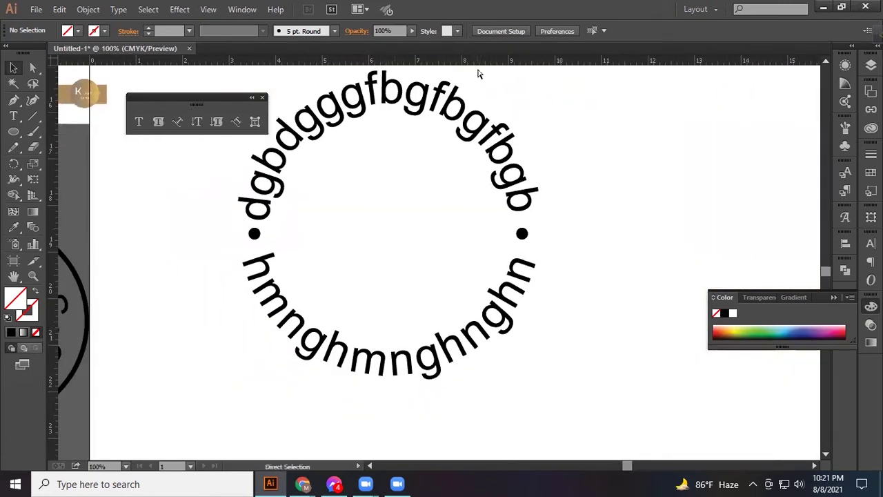
pyautogui.hotkey('ctrl', 'r')
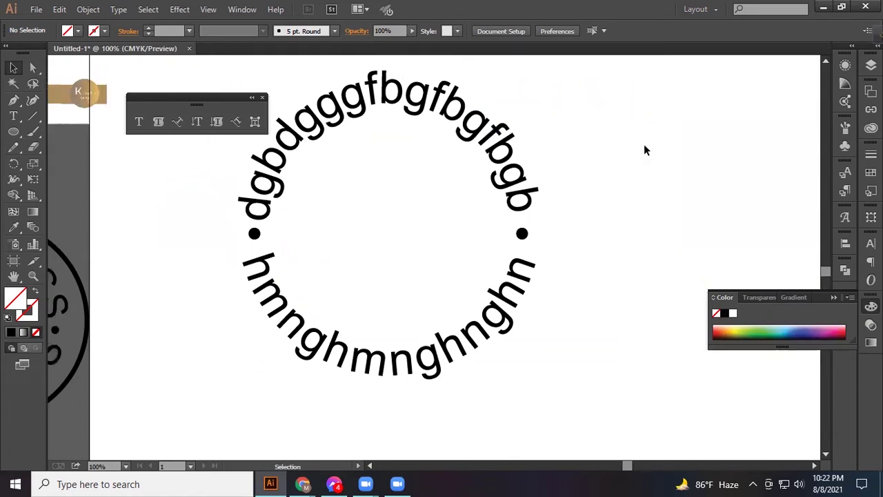
pyautogui.hotkey('ctrl', 'r')
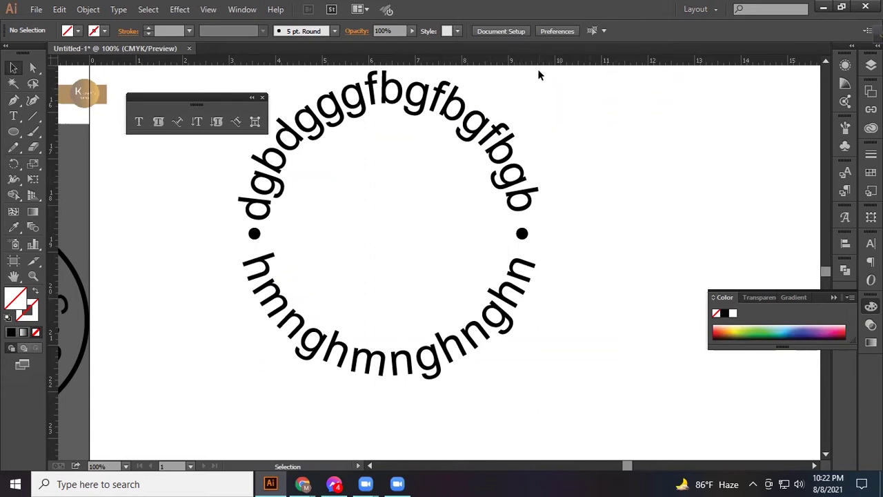
# - Drag four horizontal guides from the top ruler across the curved-text ring
pyautogui.moveTo(545, 65); pyautogui.dragTo(592, 210)
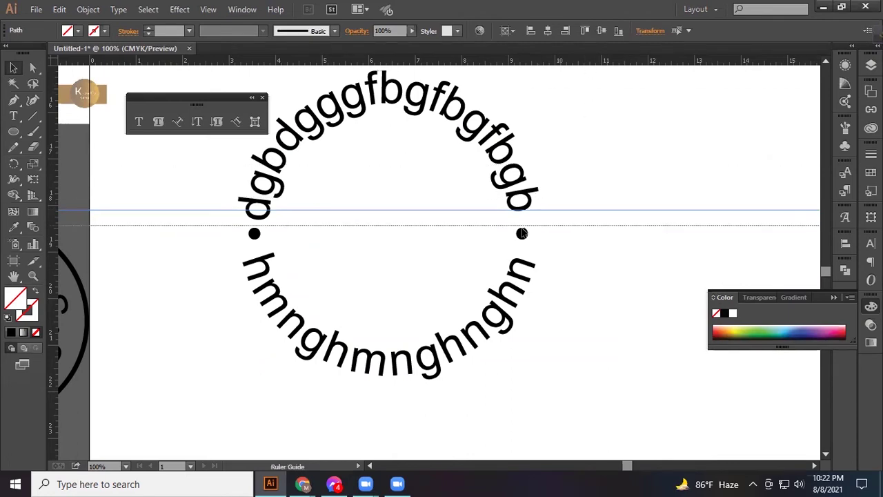
pyautogui.moveTo(586, 63); pyautogui.dragTo(522, 233)
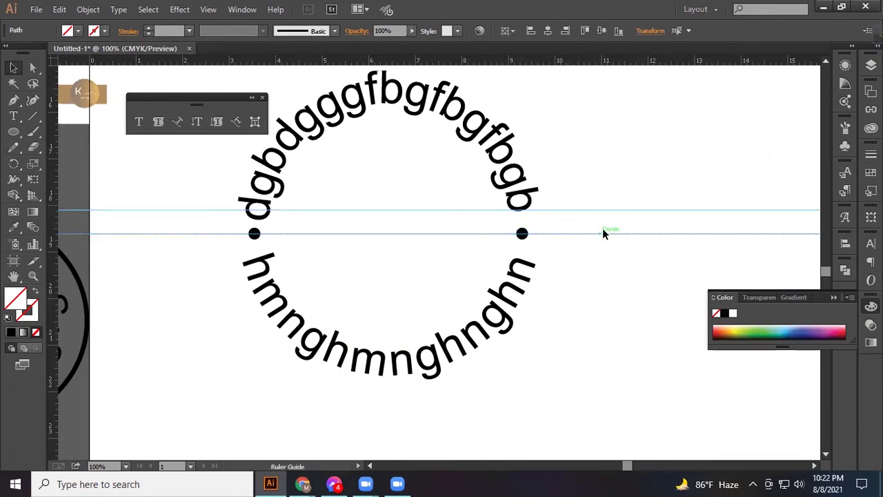
pyautogui.moveTo(602, 62); pyautogui.dragTo(636, 272)
pyautogui.moveTo(632, 63); pyautogui.dragTo(648, 341)
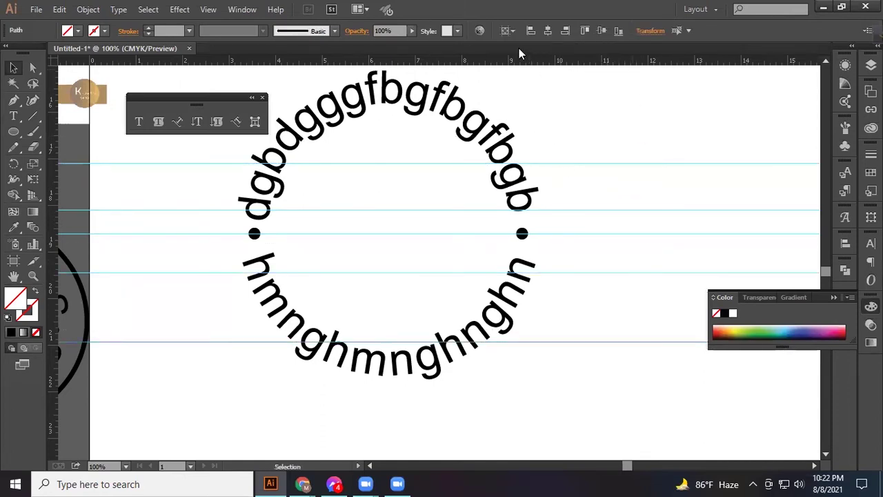
pyautogui.moveTo(521, 46)
pyautogui.mouseDown()
pyautogui.moveTo(510, 153)
pyautogui.moveTo(552, 197)
pyautogui.mouseUp()
pyautogui.moveTo(531, 153)
pyautogui.mouseDown()
pyautogui.moveTo(452, 50)
pyautogui.moveTo(494, 47)
pyautogui.mouseUp()
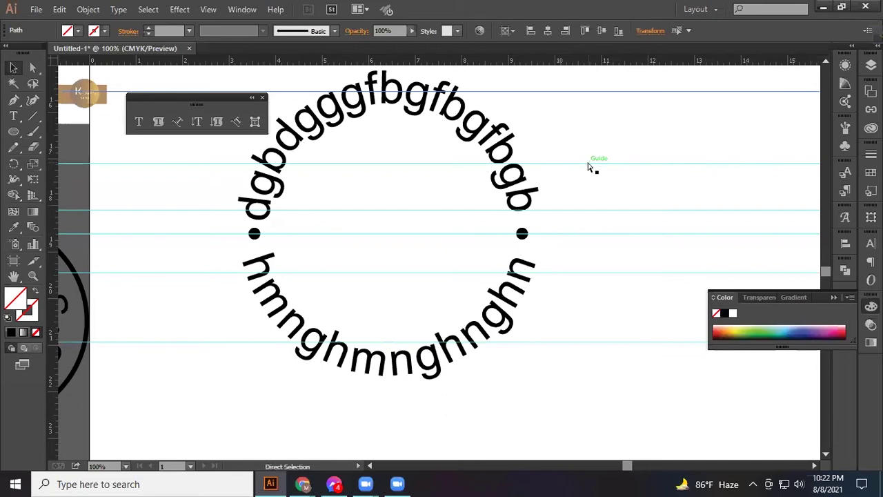
# - Add two more horizontal guides and two vertical guides to the right of the ring
pyautogui.hotkey('ctrl', 'r')
pyautogui.hotkey('ctrl', 'r')
pyautogui.hotkey('ctrl', 'r')
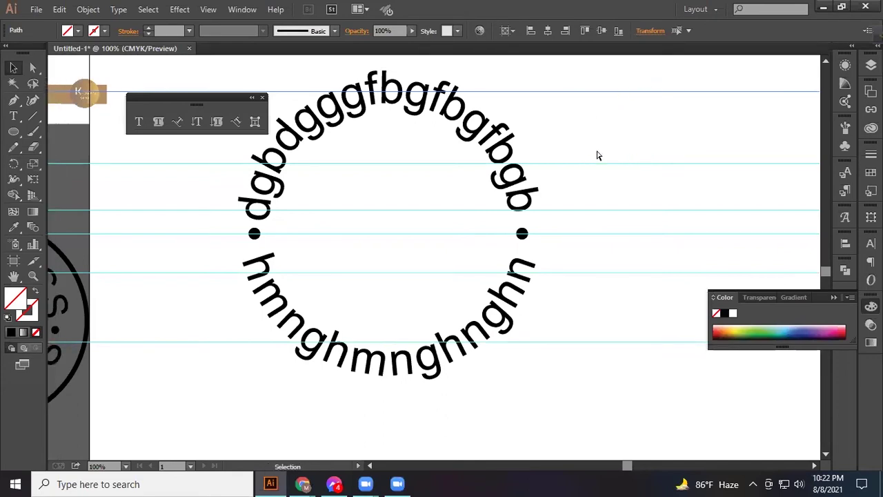
pyautogui.hotkey('ctrl', 'r')
pyautogui.moveTo(592, 62); pyautogui.dragTo(593, 135)
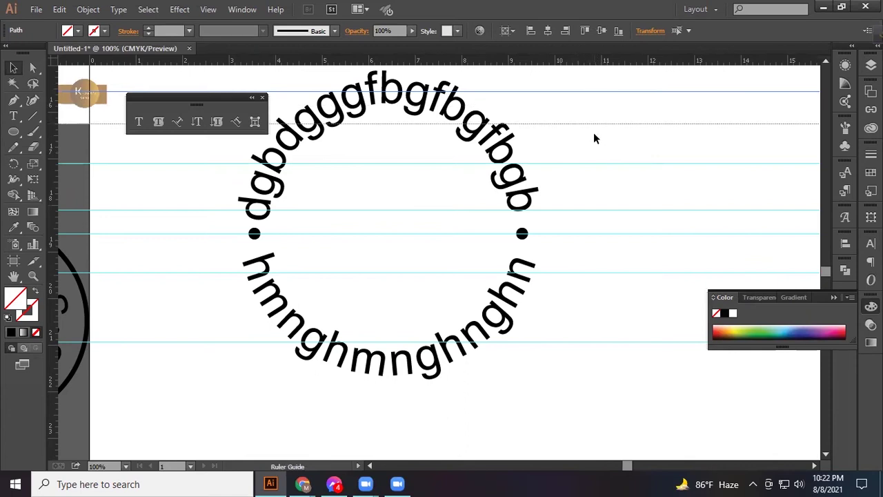
pyautogui.moveTo(587, 63); pyautogui.dragTo(621, 223)
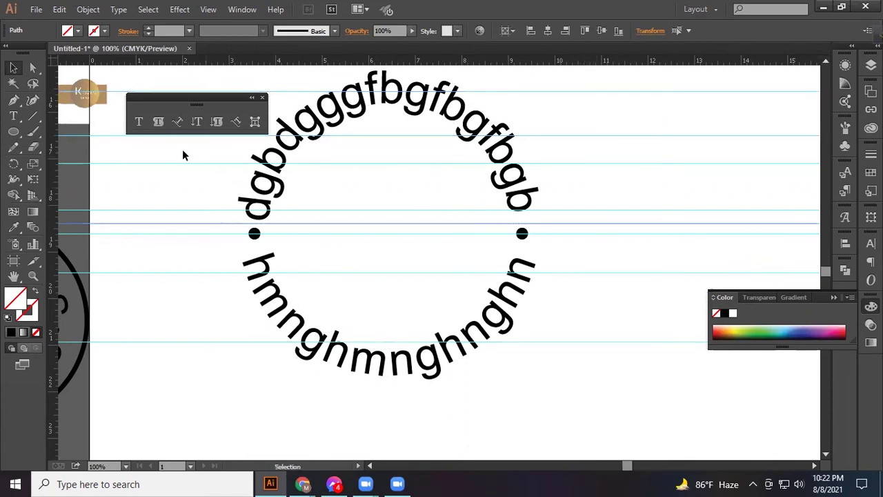
pyautogui.moveTo(51, 142); pyautogui.dragTo(588, 190)
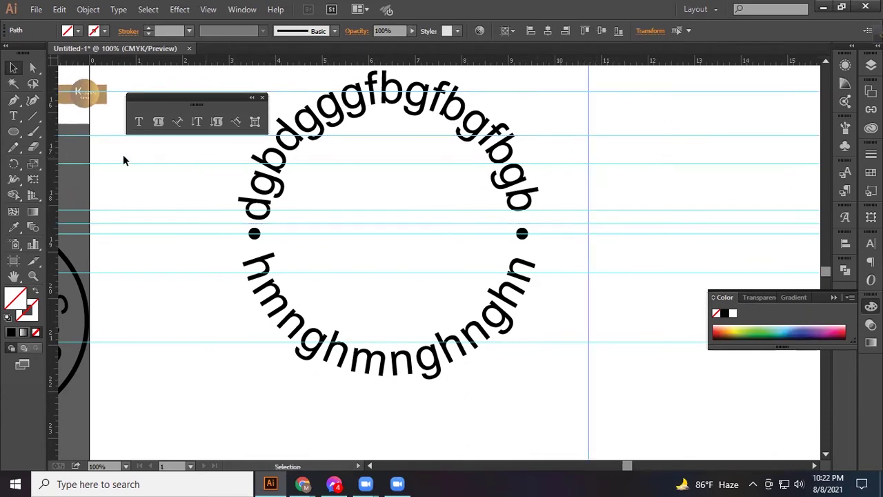
pyautogui.moveTo(50, 138); pyautogui.dragTo(558, 179)
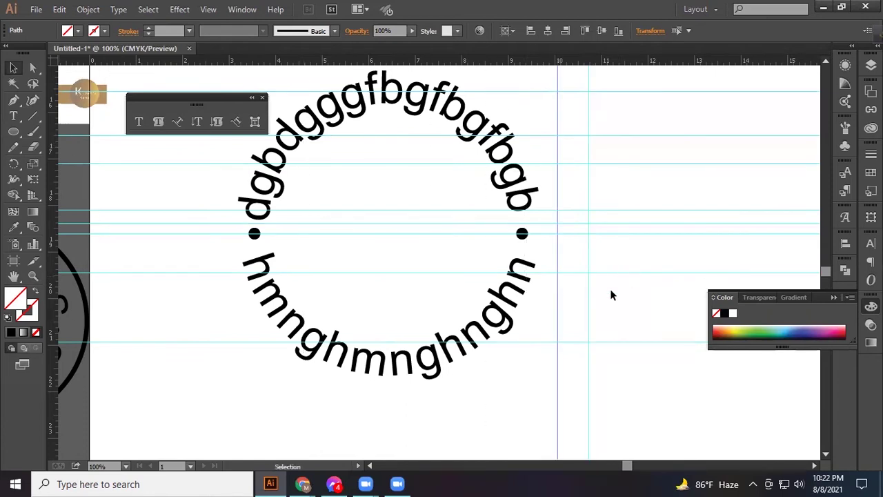
pyautogui.scroll(-1, 610, 295)
pyautogui.scroll(-2, 621, 297)
pyautogui.moveTo(655, 358); pyautogui.dragTo(572, 345)
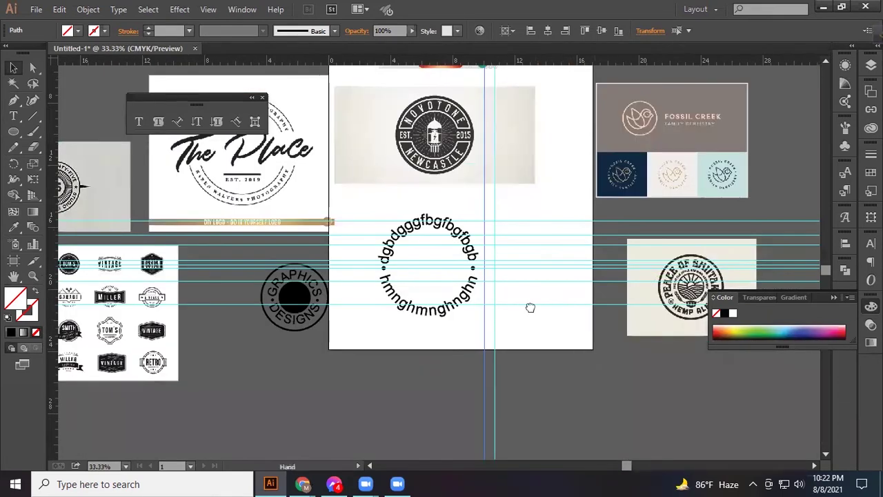
# - Delete the horizontal guides and bring the ring and Graphics Designs emblem back into view
pyautogui.hscroll(5, 470, 304)
pyautogui.scroll(-2, 404, 297)
pyautogui.hscroll(1, 421, 304)
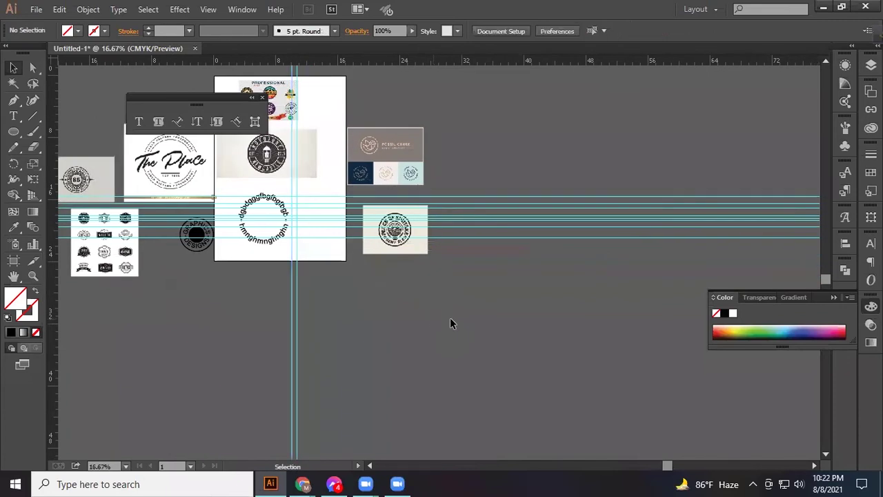
pyautogui.hotkey('ctrl', 'a')
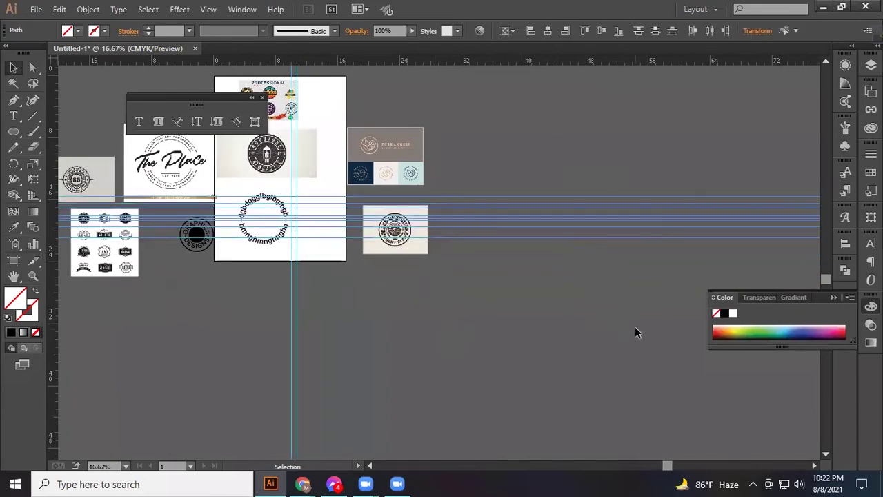
pyautogui.press('Delete')
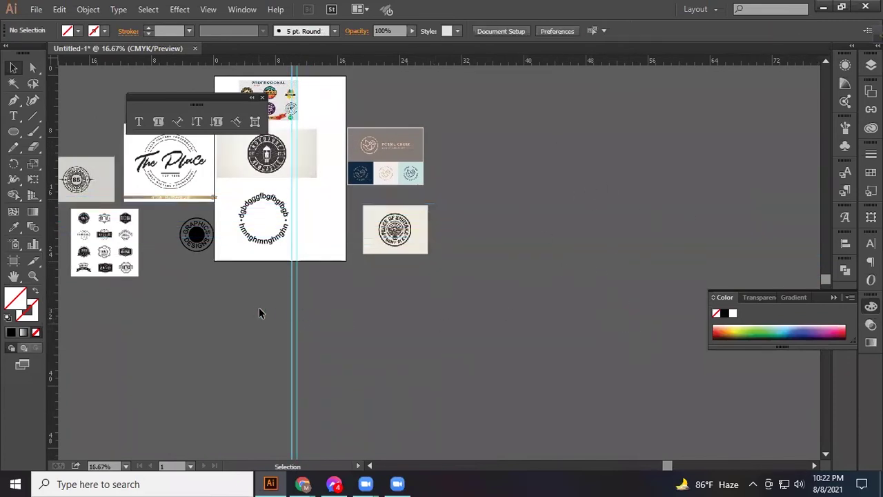
pyautogui.scroll(2, 282, 234)
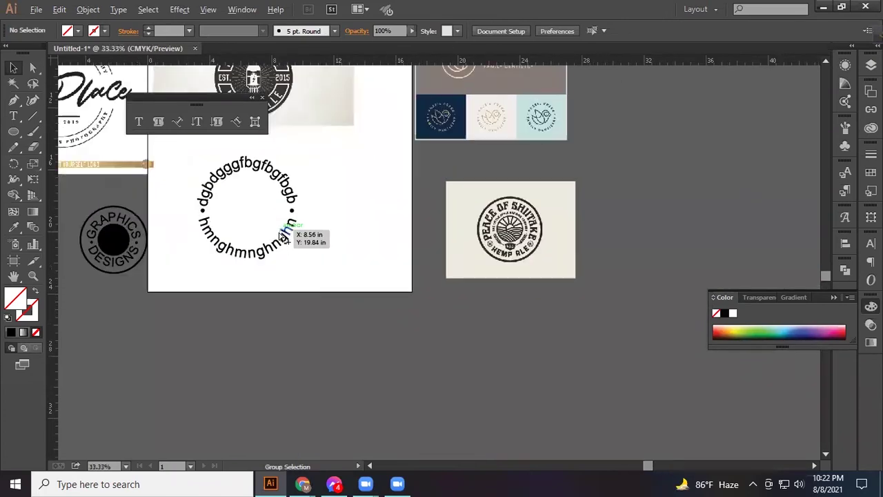
pyautogui.scroll(1, 283, 234)
pyautogui.moveTo(467, 302); pyautogui.dragTo(633, 399)
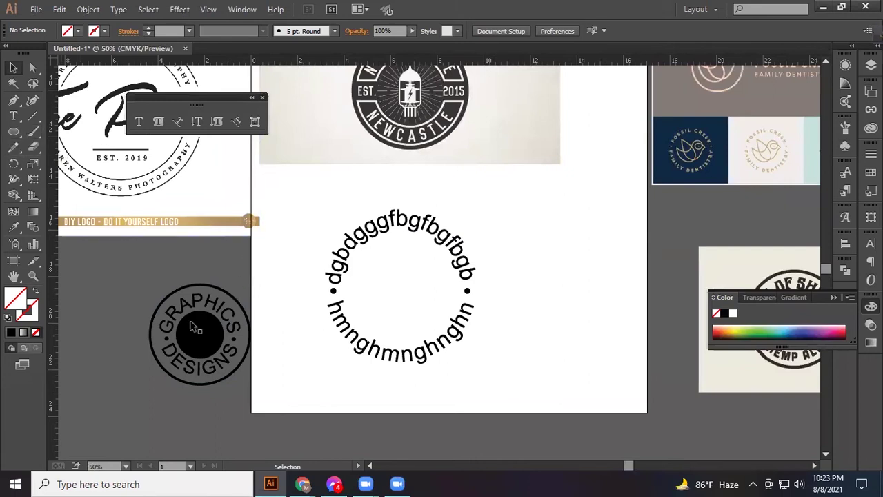
# - Scale down the Graphics Designs emblem and place it in the curved-text ring's centre
pyautogui.moveTo(146, 279)
pyautogui.mouseDown()
pyautogui.moveTo(284, 410)
pyautogui.moveTo(233, 366)
pyautogui.mouseUp()
pyautogui.press('v')
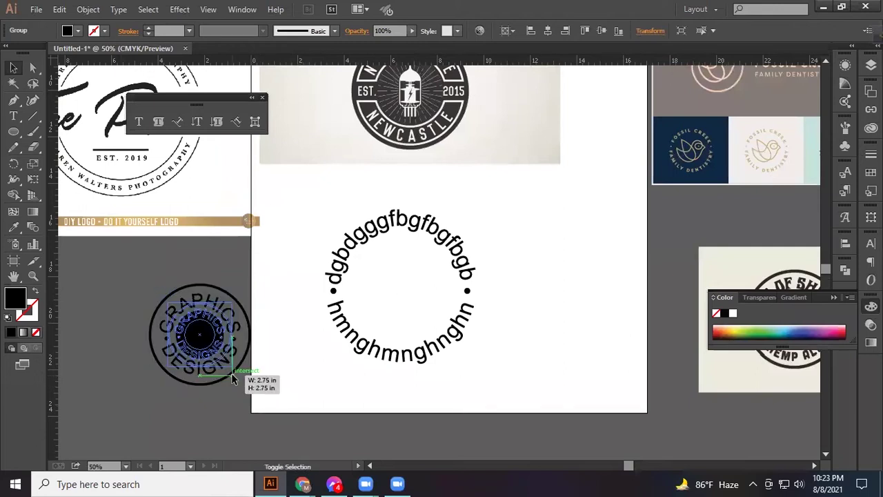
pyautogui.moveTo(199, 338)
pyautogui.mouseDown()
pyautogui.moveTo(416, 285)
pyautogui.moveTo(400, 291)
pyautogui.mouseUp()
pyautogui.click(442, 350)
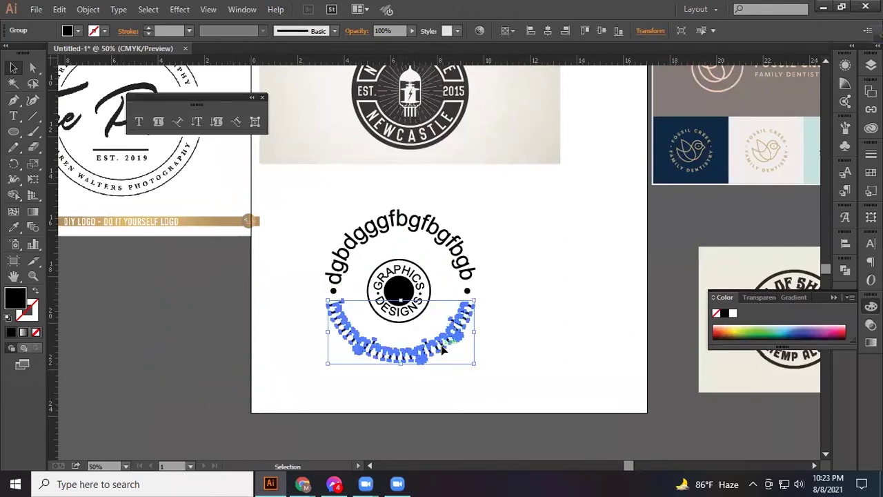
pyautogui.keyDown('shift'); pyautogui.click(470, 277); pyautogui.keyUp('shift')
pyautogui.press('v')
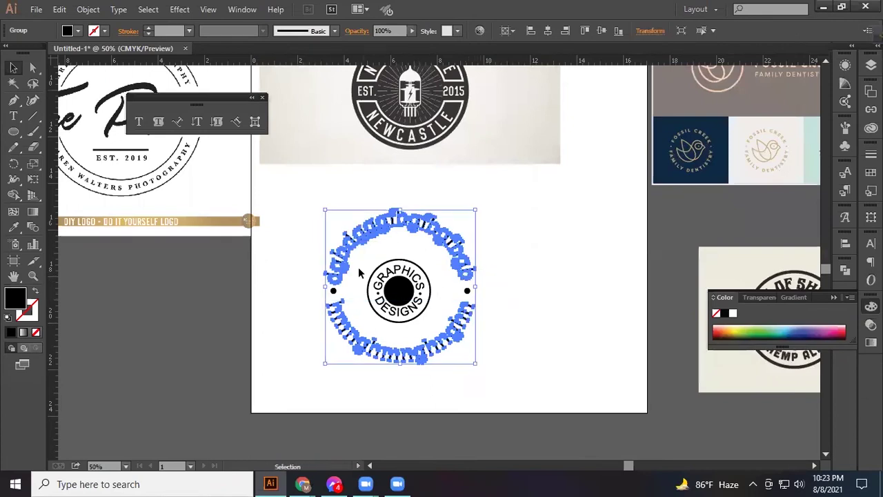
pyautogui.moveTo(303, 223); pyautogui.dragTo(473, 349)
# - Select the text ring with the emblem and centre them horizontally and vertically
pyautogui.click(285, 223)
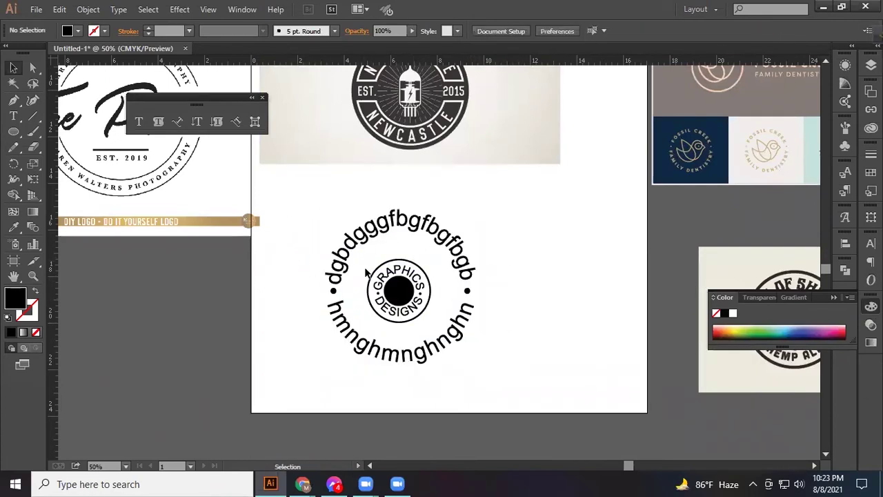
pyautogui.click(371, 233)
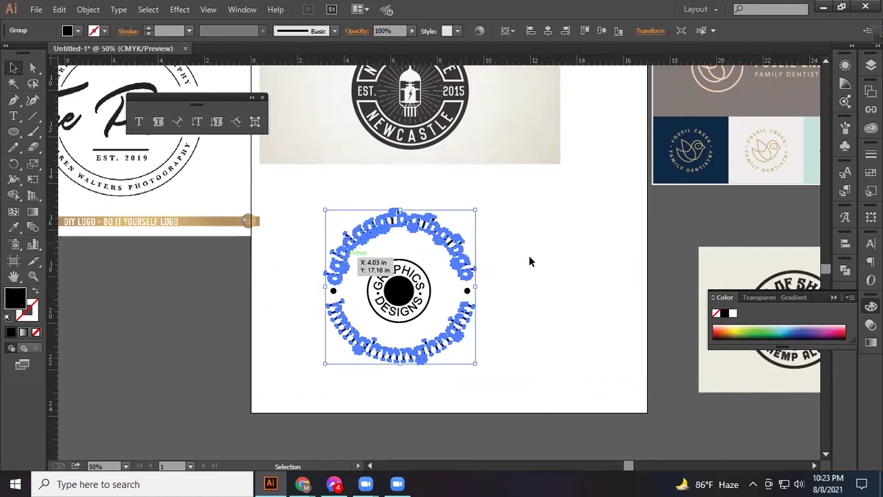
pyautogui.click(529, 257)
pyautogui.click(409, 278)
pyautogui.moveTo(300, 199); pyautogui.dragTo(512, 366)
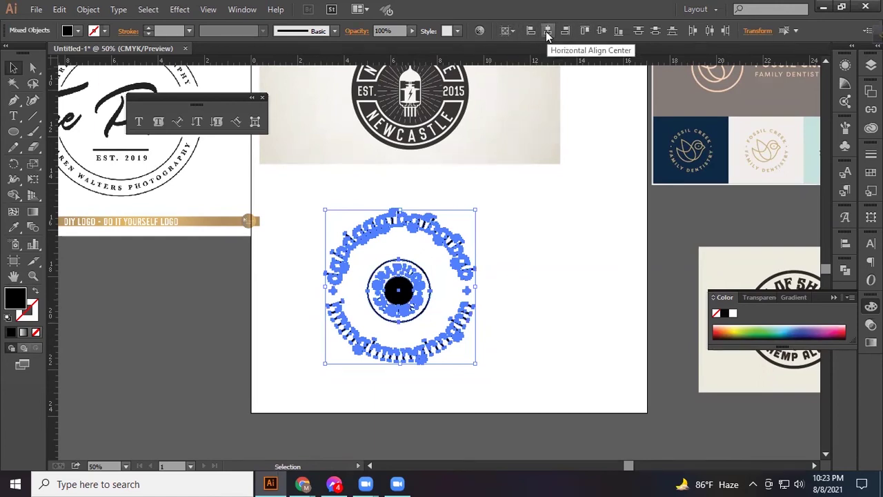
pyautogui.click(548, 31)
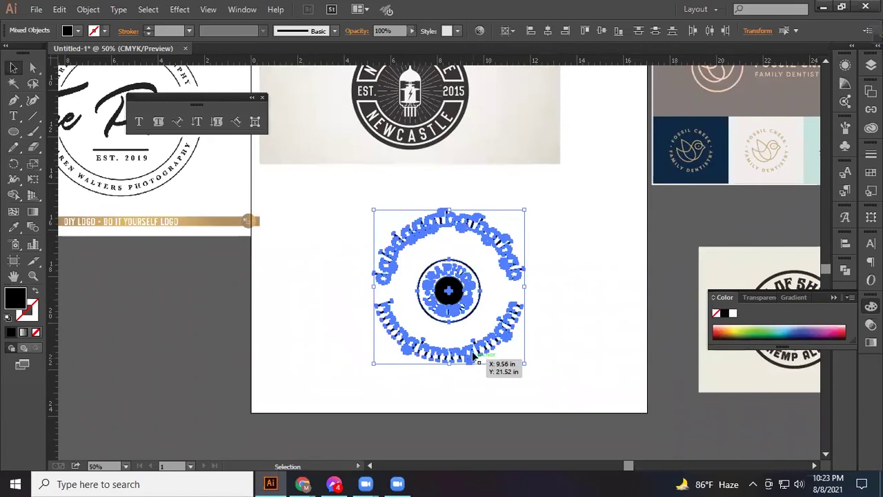
pyautogui.scroll(3, 634, 98)
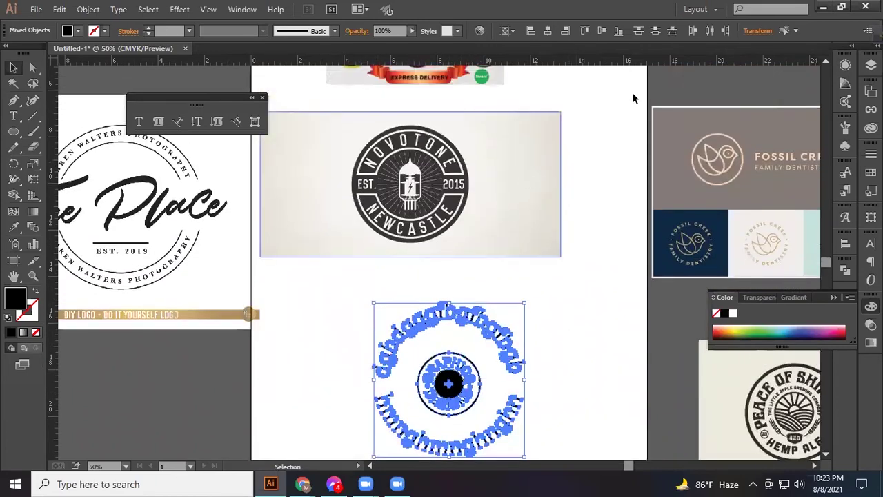
pyautogui.click(601, 30)
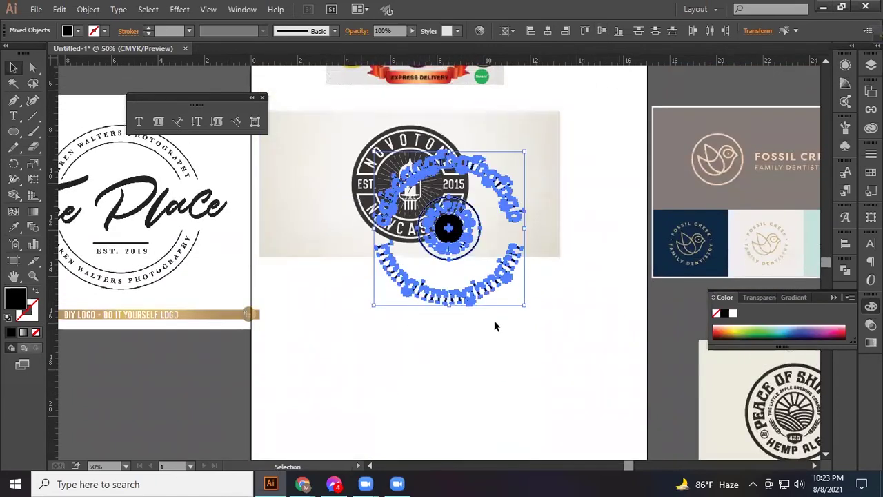
# - Try aligning the badge to the artboard's left, right and bottom edges
pyautogui.click(531, 30)
pyautogui.moveTo(316, 236); pyautogui.dragTo(394, 347)
pyautogui.click(514, 383)
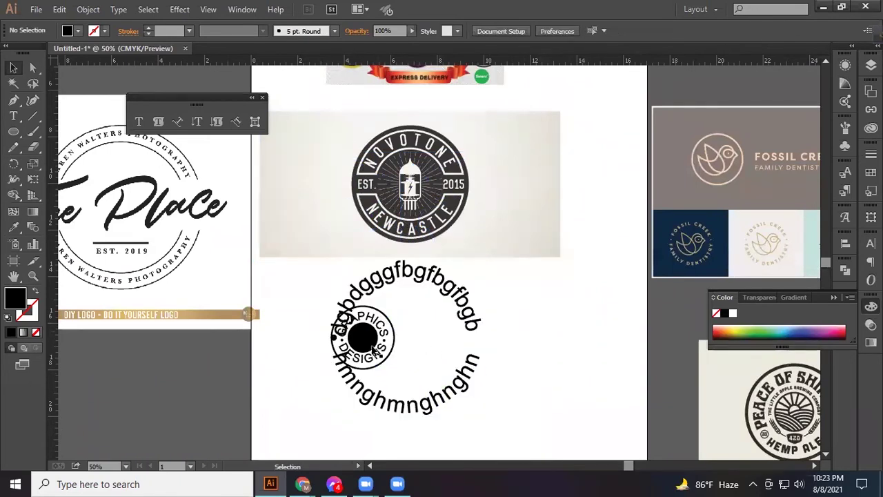
pyautogui.moveTo(305, 297); pyautogui.dragTo(442, 390)
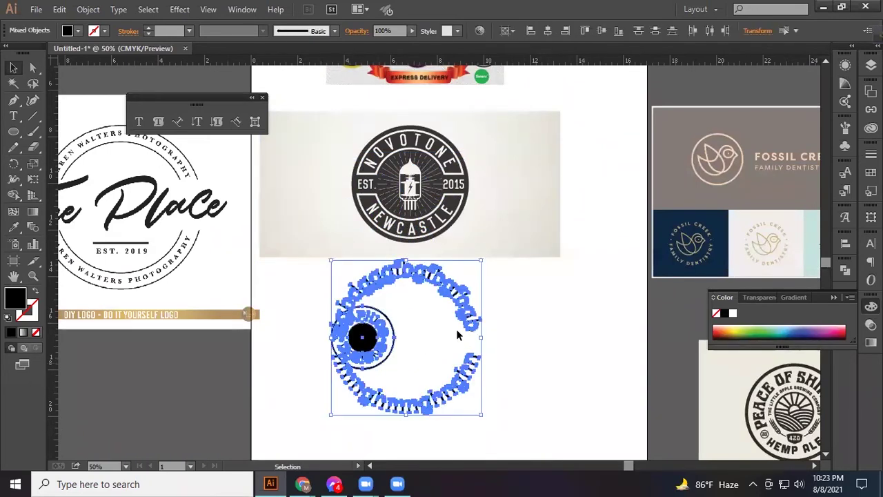
pyautogui.click(565, 31)
pyautogui.click(597, 259)
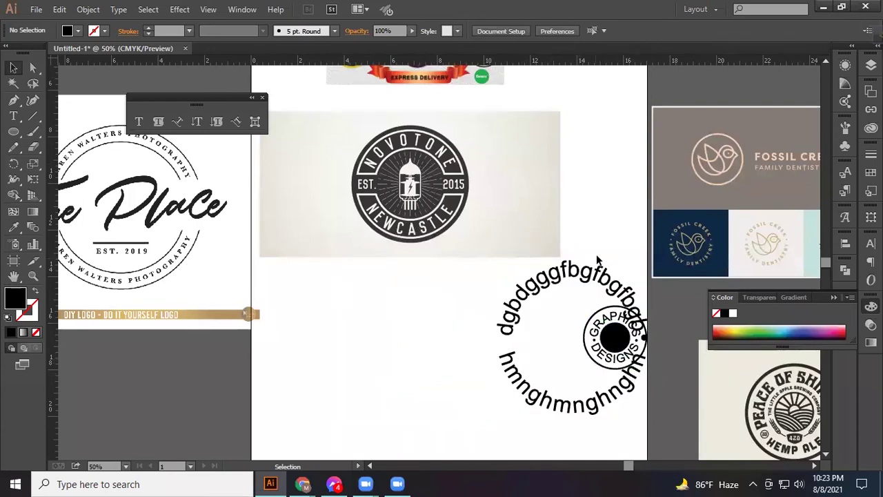
pyautogui.moveTo(610, 290); pyautogui.dragTo(478, 370)
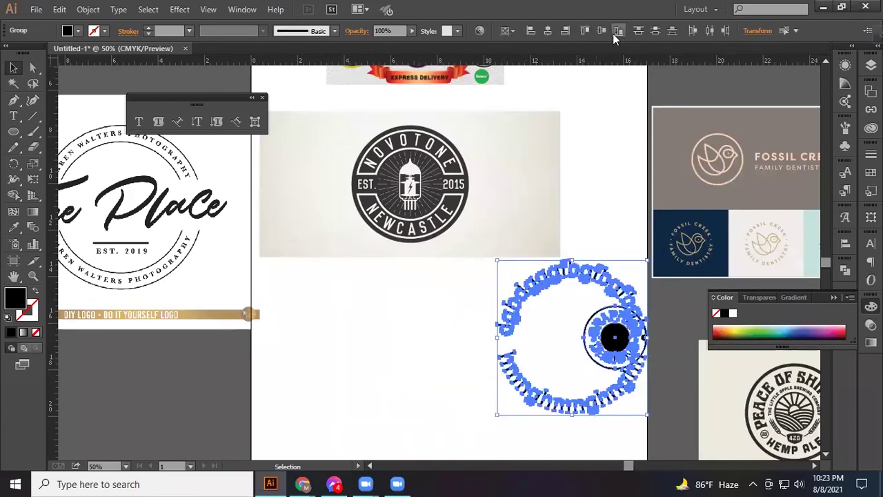
pyautogui.click(617, 33)
# - Re-centre the logo horizontally and vertically, then move it back down the artboard
pyautogui.scroll(-3, 571, 306)
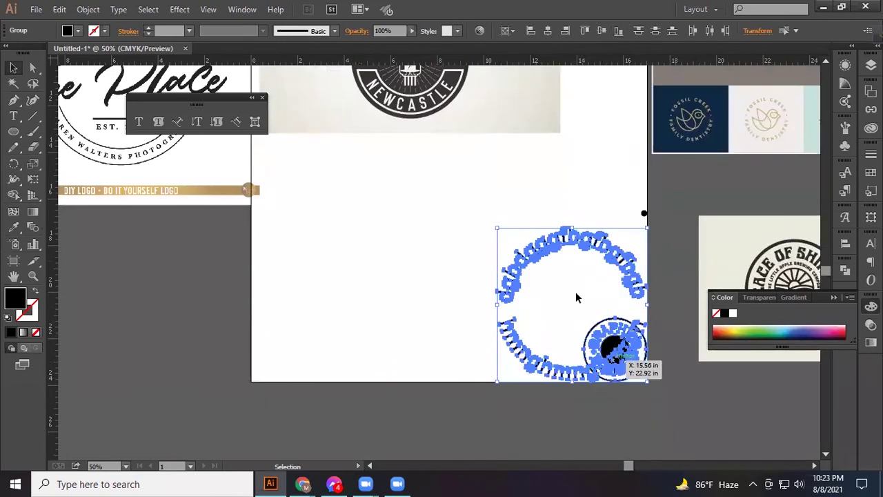
pyautogui.click(571, 381)
pyautogui.moveTo(469, 268); pyautogui.dragTo(631, 394)
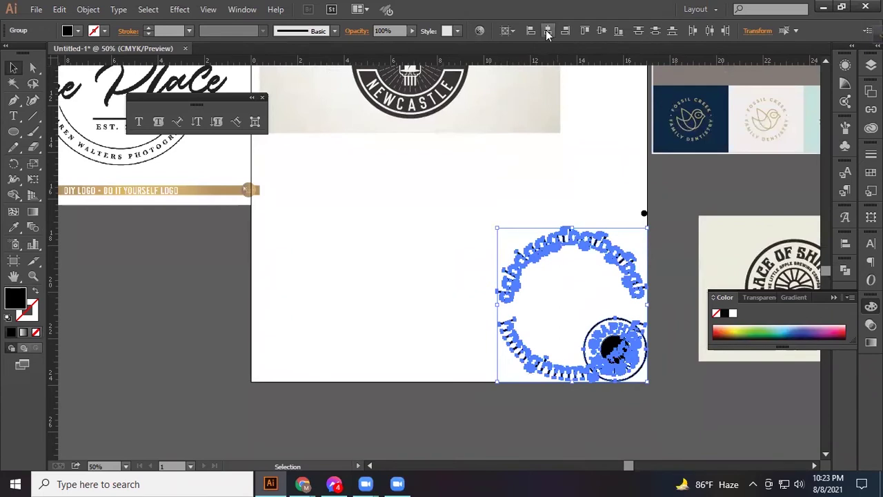
pyautogui.click(585, 31)
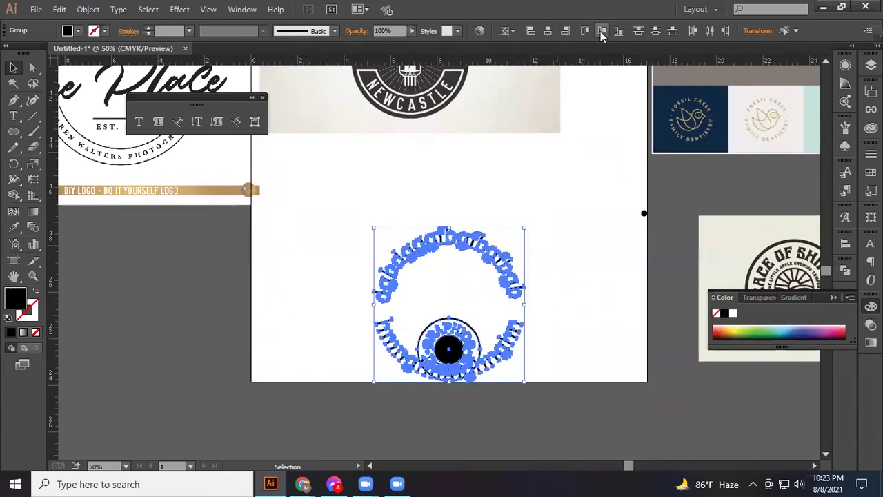
pyautogui.click(601, 31)
pyautogui.moveTo(507, 159)
pyautogui.mouseDown()
pyautogui.moveTo(507, 290)
pyautogui.moveTo(514, 296)
pyautogui.mouseUp()
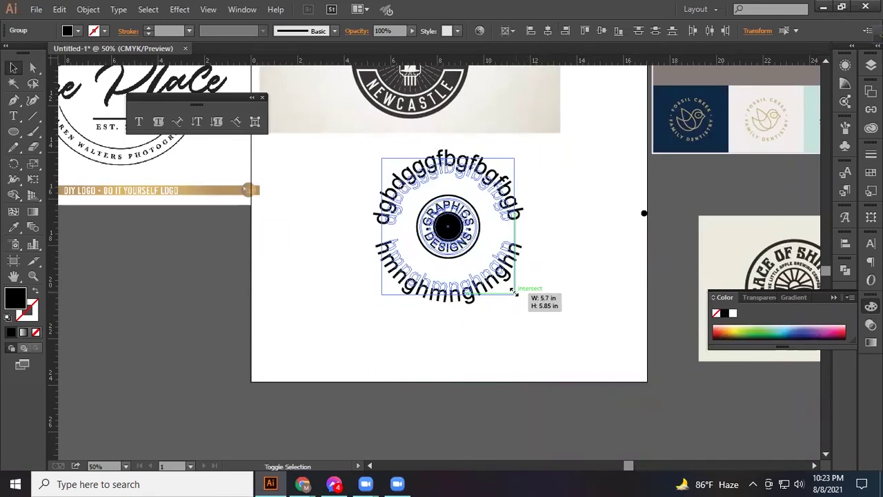
# - Move the circular text logo off the artboard to the left and fill it white
pyautogui.click(538, 327)
pyautogui.moveTo(384, 198); pyautogui.dragTo(521, 309)
pyautogui.moveTo(485, 233)
pyautogui.mouseDown()
pyautogui.moveTo(154, 297)
pyautogui.moveTo(80, 289)
pyautogui.mouseUp()
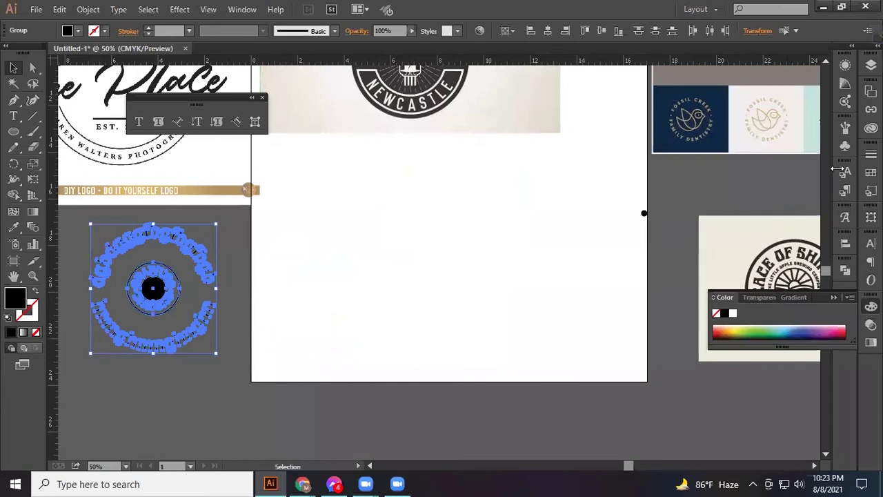
pyautogui.click(871, 172)
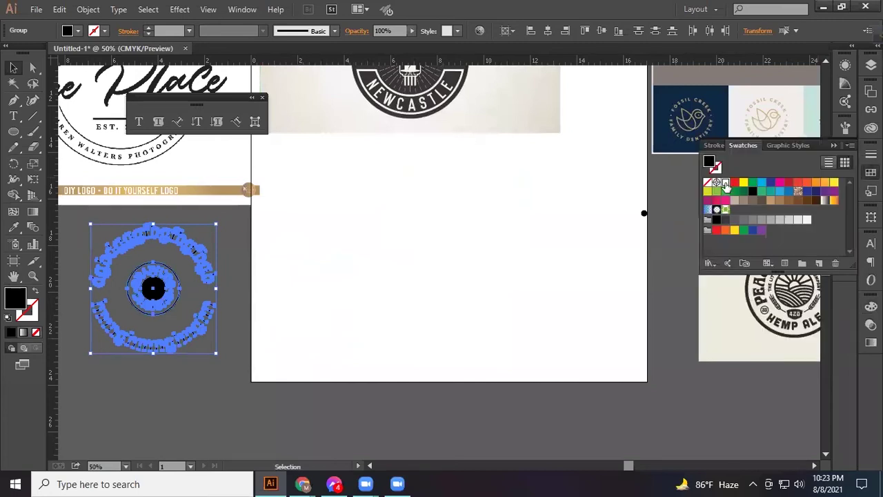
pyautogui.click(725, 183)
pyautogui.click(833, 147)
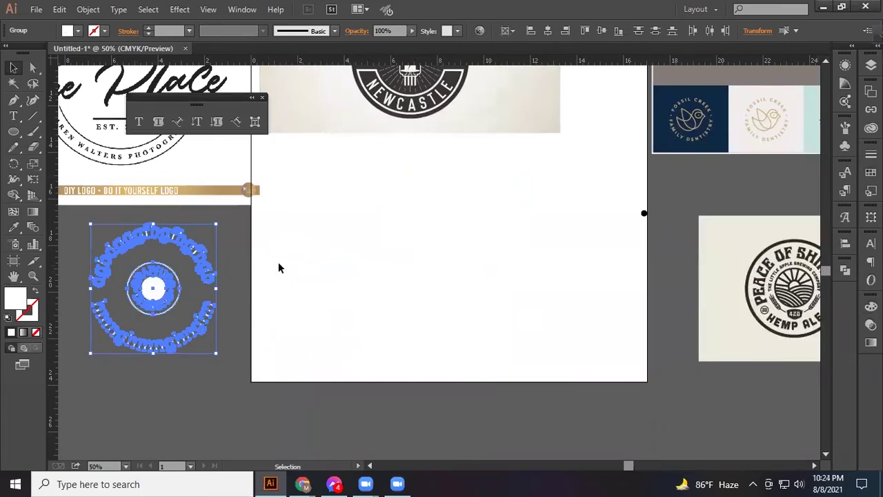
# - Draw a large circle in the middle of the artboard
pyautogui.click(245, 244)
pyautogui.click(13, 131)
pyautogui.moveTo(454, 278); pyautogui.dragTo(533, 356)
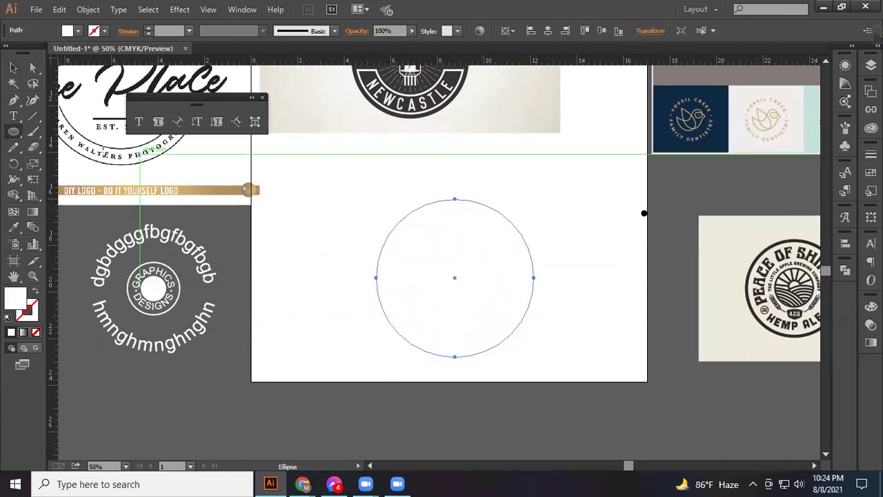
# - Fill the new circle with the dark grey sampled from the Newcastle badge
pyautogui.click(870, 172)
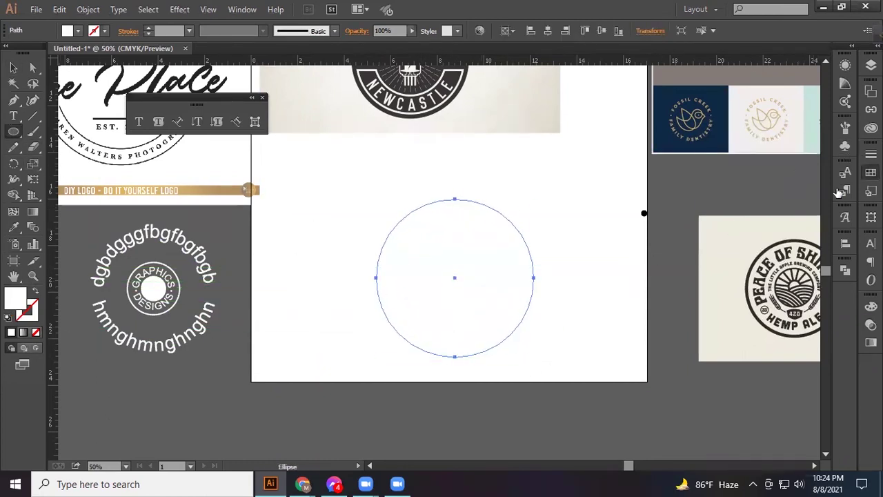
pyautogui.click(753, 193)
pyautogui.click(14, 229)
pyautogui.click(466, 72)
pyautogui.press('v')
pyautogui.click(14, 68)
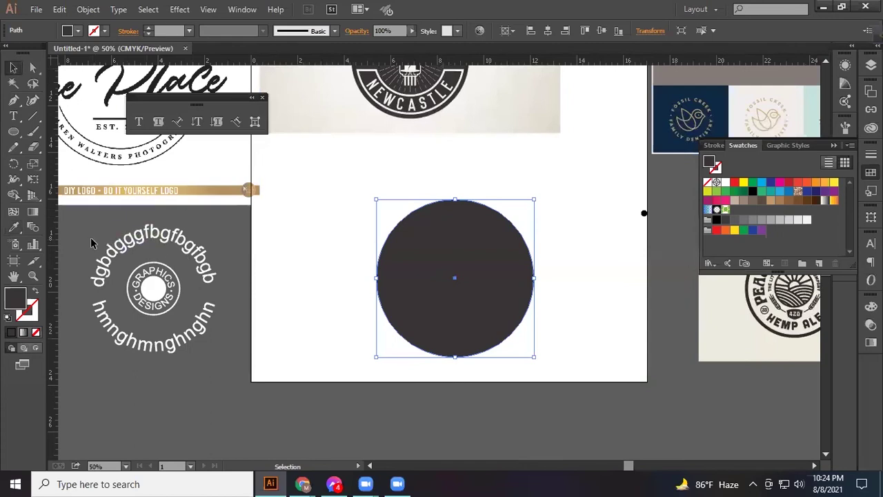
# - Move the white text logo onto the dark circle and bring it to the front
pyautogui.moveTo(87, 239); pyautogui.dragTo(433, 332)
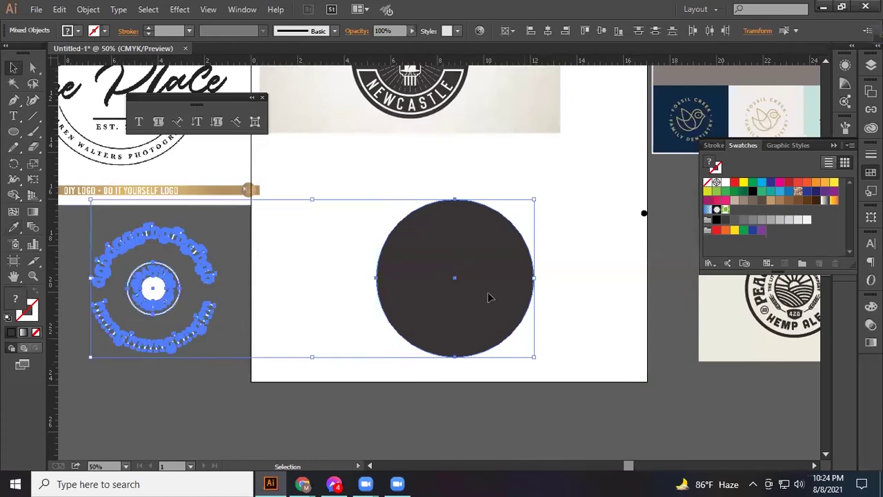
pyautogui.click(258, 390)
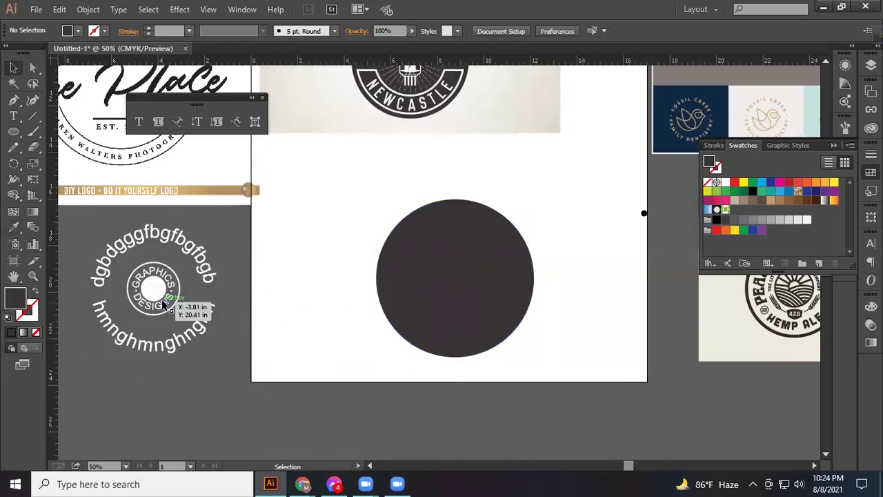
pyautogui.click(434, 313)
pyautogui.click(185, 370)
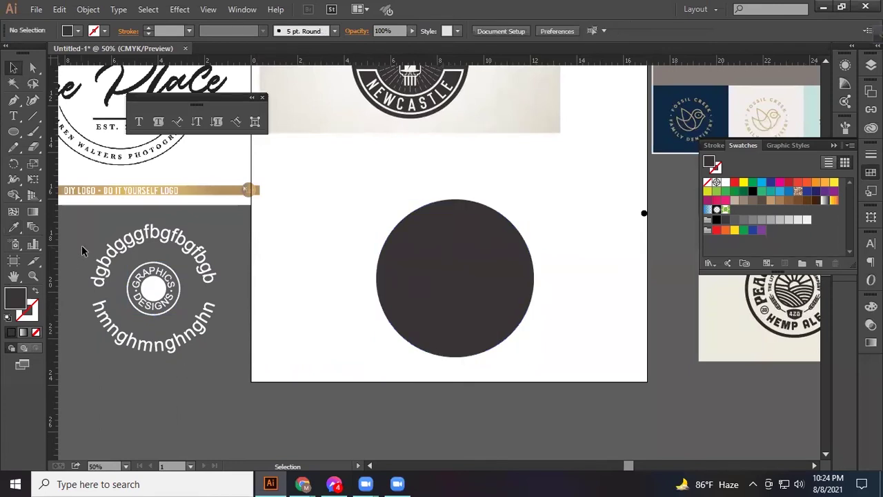
pyautogui.click(210, 330)
pyautogui.moveTo(155, 293); pyautogui.dragTo(440, 298)
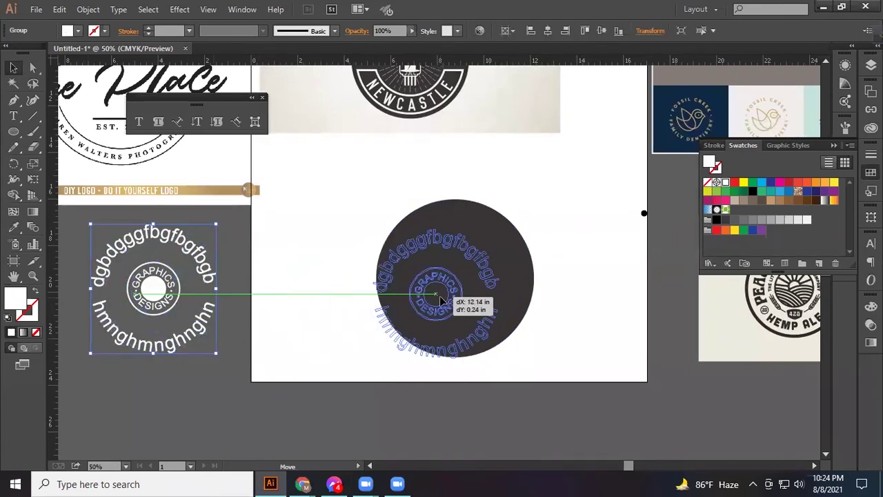
pyautogui.rightClick(498, 290)
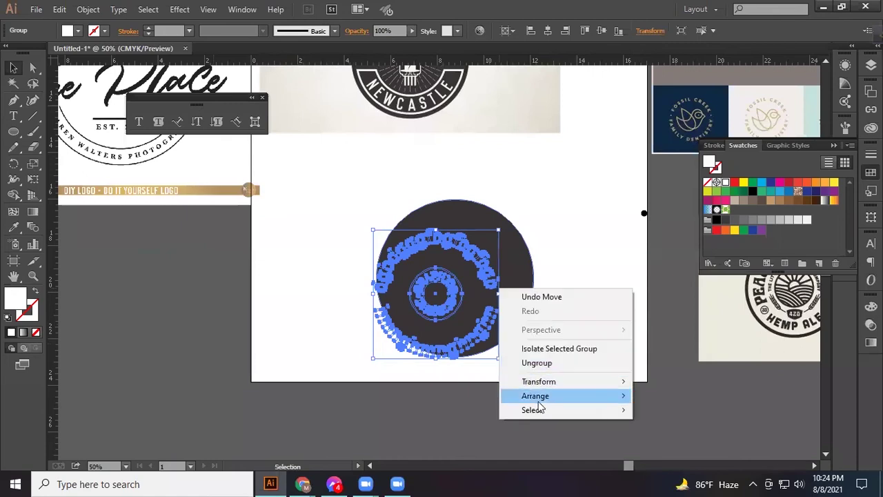
pyautogui.click(676, 395)
# - Centre the text and circle on each other and move the badge to the artboard's middle
pyautogui.hotkey('ctrl', 'a')
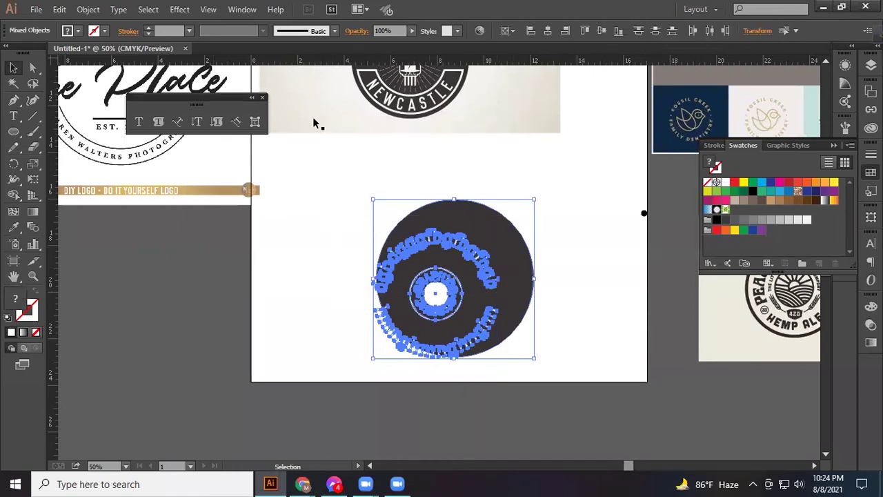
pyautogui.click(547, 31)
pyautogui.click(601, 30)
pyautogui.moveTo(504, 177)
pyautogui.mouseDown()
pyautogui.moveTo(452, 246)
pyautogui.moveTo(518, 261)
pyautogui.mouseUp()
pyautogui.click(567, 273)
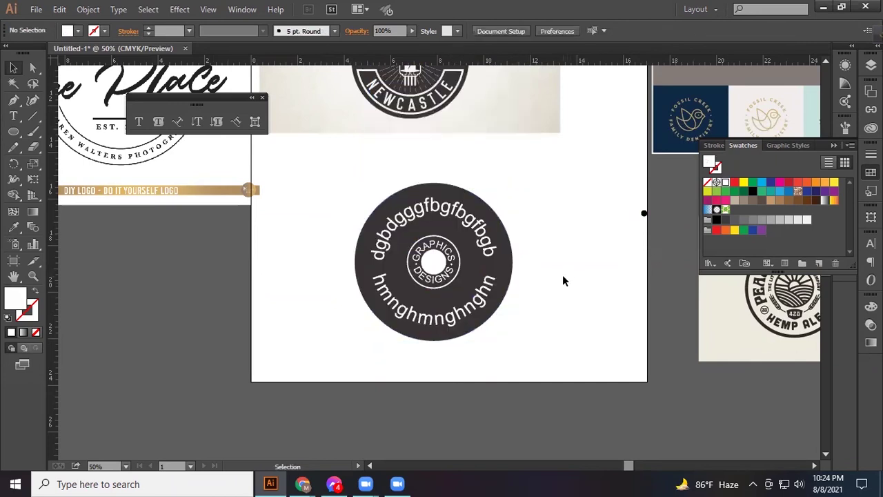
pyautogui.scroll(-1, 562, 281)
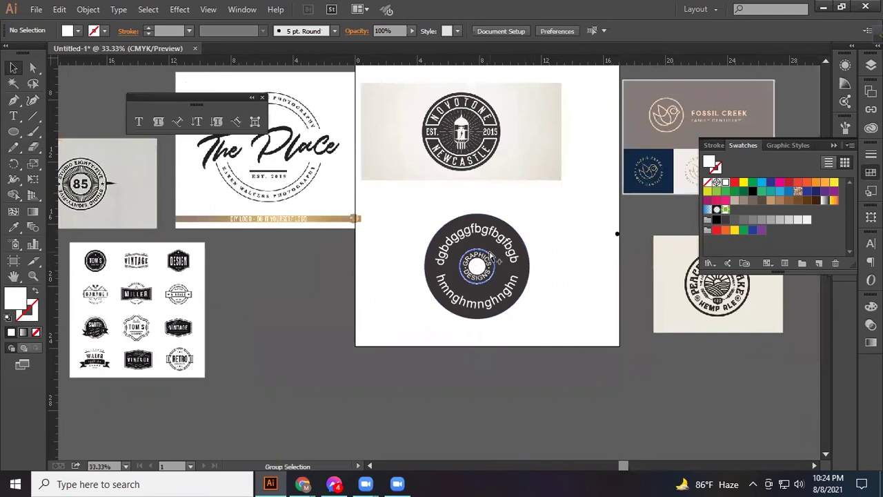
pyautogui.scroll(1, 524, 271)
pyautogui.press('l')
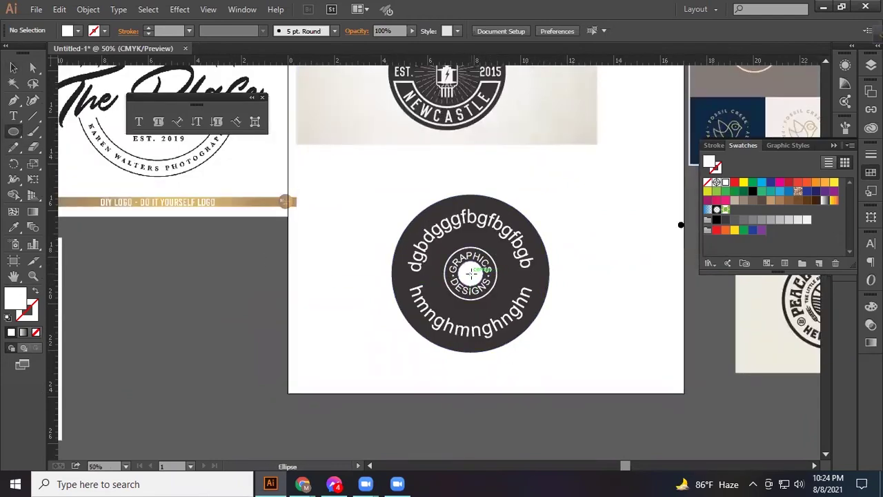
# - Draw a 5 pt white-outlined ring just inside the dark badge's edge
pyautogui.moveTo(471, 274); pyautogui.dragTo(509, 347)
pyautogui.click(34, 294)
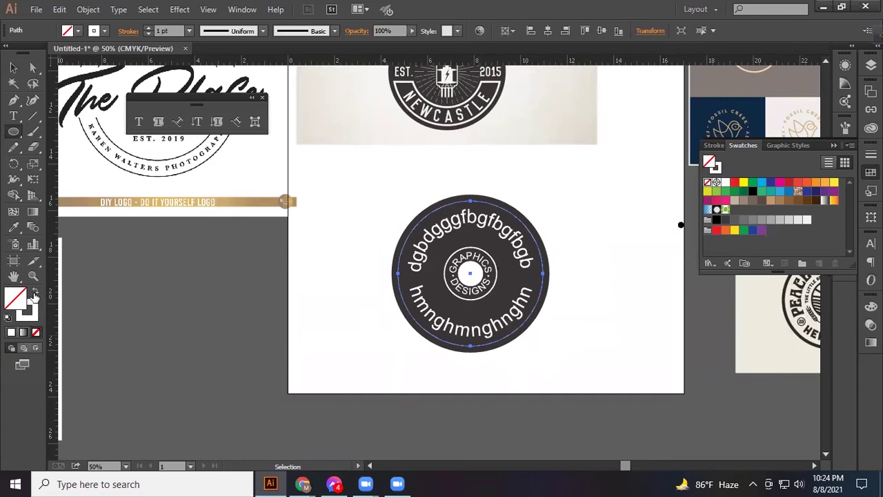
pyautogui.click(148, 28)
pyautogui.click(149, 28)
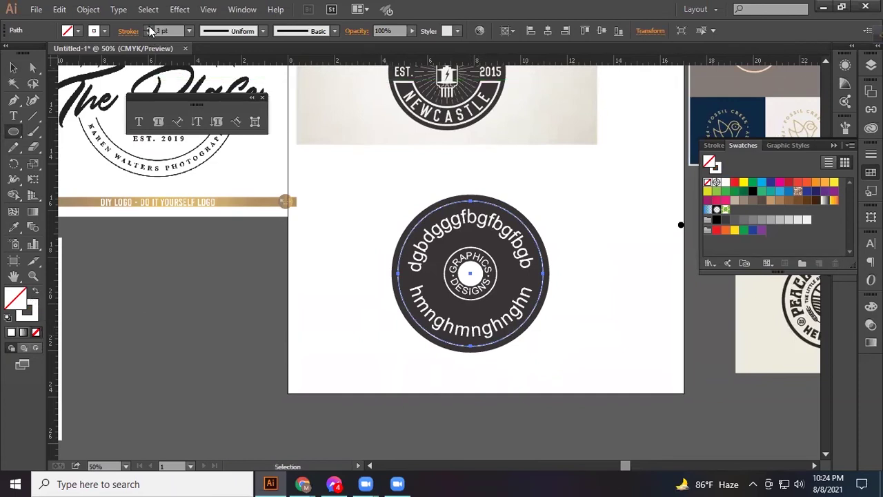
pyautogui.click(148, 29)
pyautogui.click(149, 28)
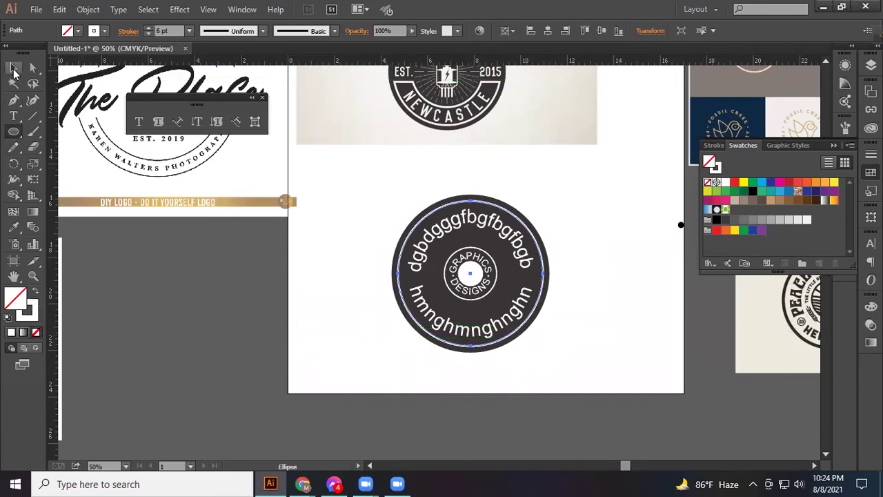
pyautogui.click(13, 67)
pyautogui.click(357, 301)
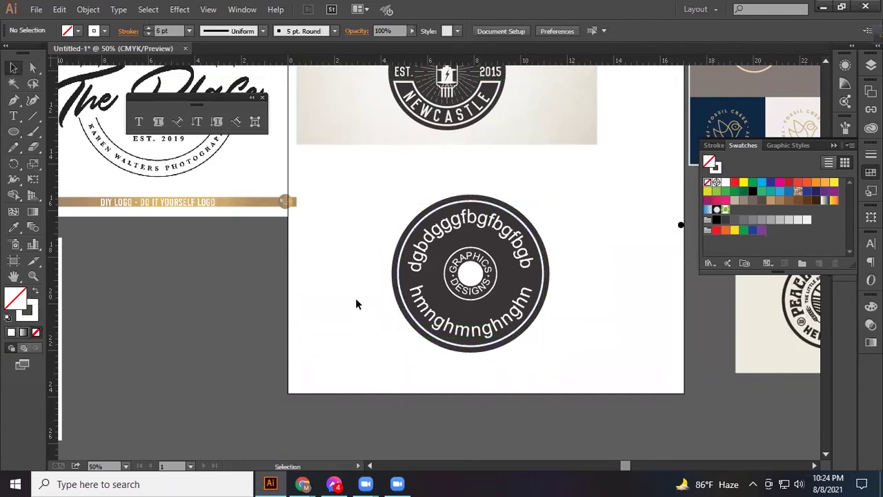
# - Draw a second white ring around the central Graphics Designs emblem
pyautogui.click(14, 131)
pyautogui.click(62, 163)
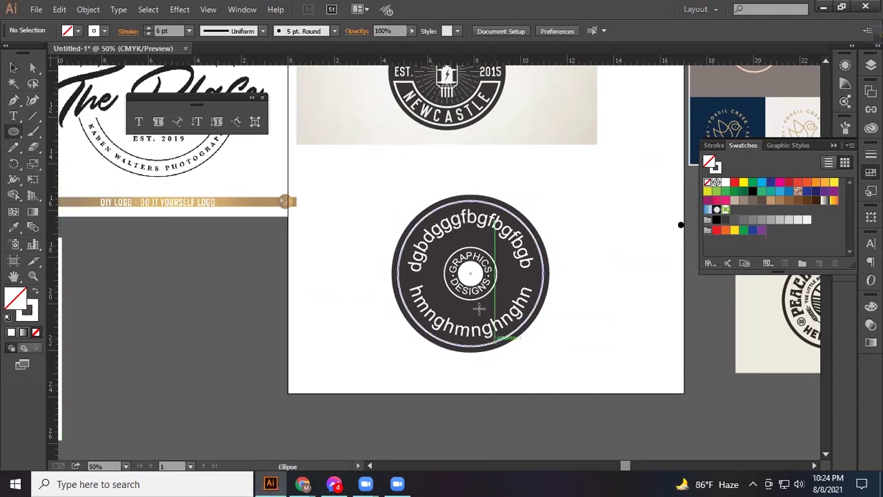
pyautogui.moveTo(470, 274); pyautogui.dragTo(485, 312)
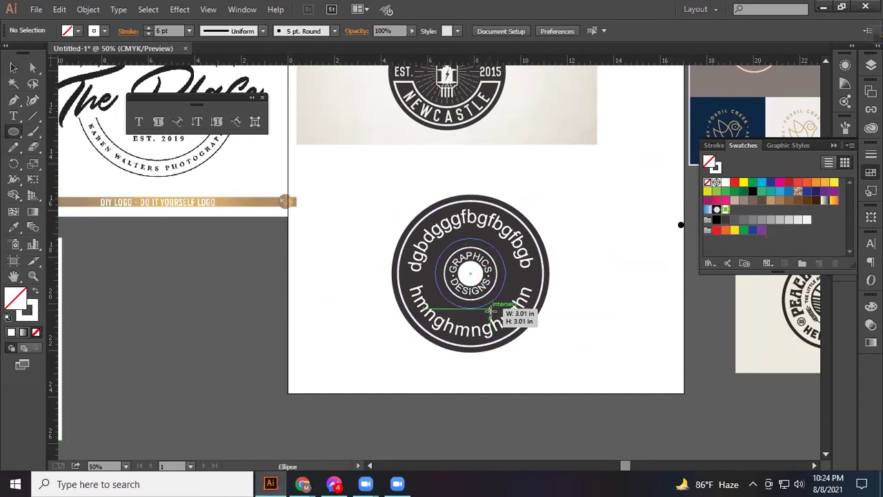
pyautogui.click(13, 67)
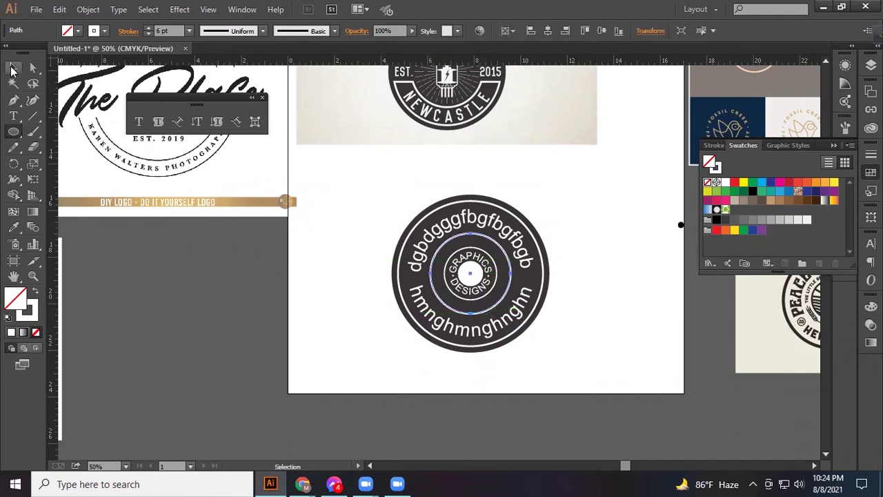
pyautogui.click(158, 290)
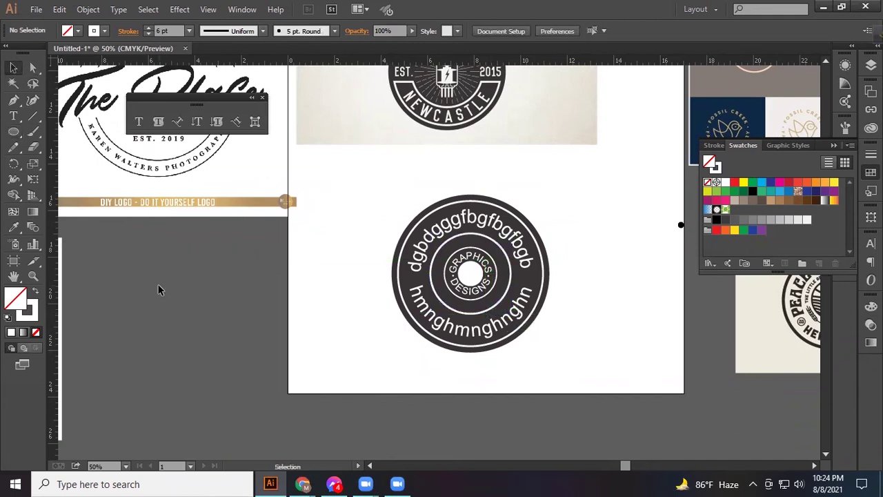
pyautogui.click(356, 483)
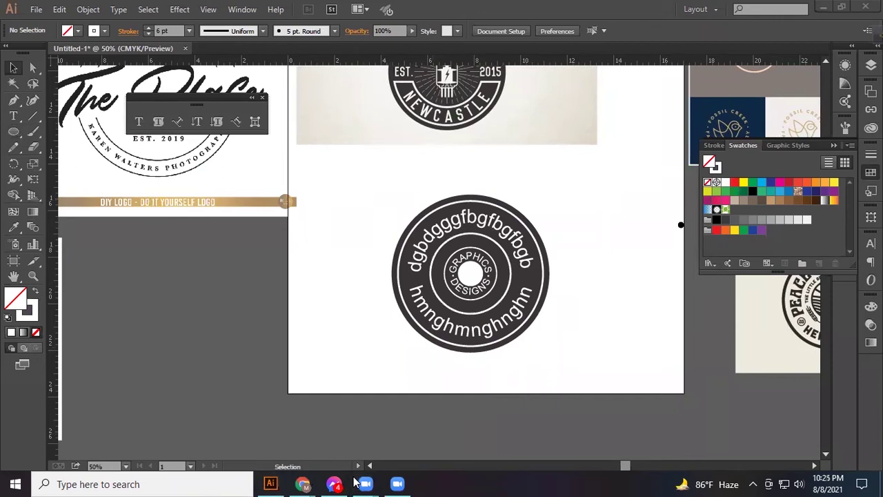
# - Close the floating type tools palette and collapse the Swatches panel
pyautogui.click(592, 331)
pyautogui.scroll(-1, 589, 325)
pyautogui.hscroll(1, 512, 304)
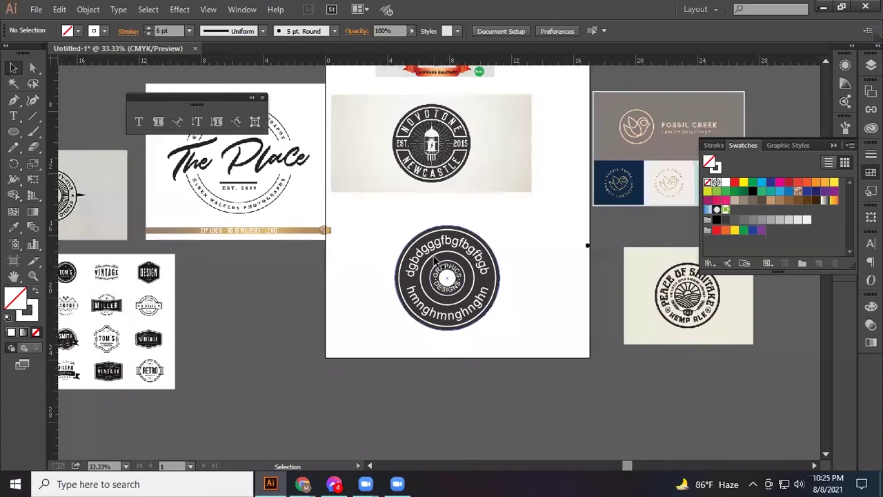
pyautogui.scroll(1, 436, 264)
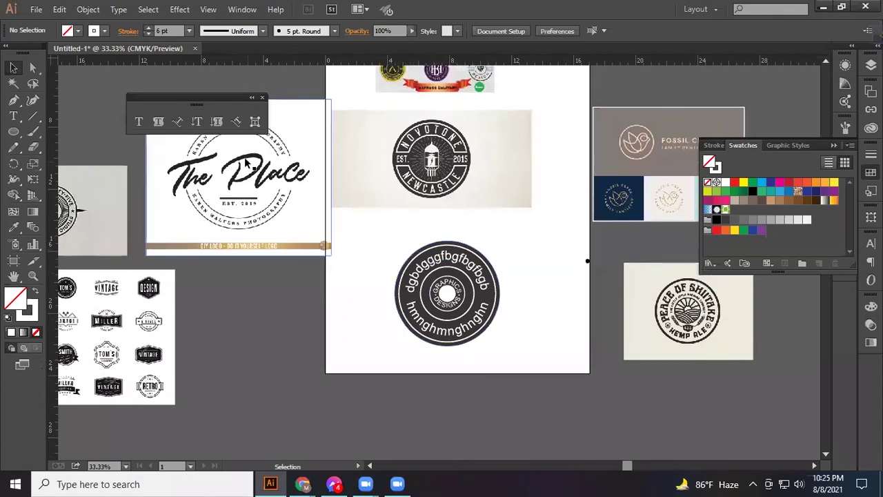
pyautogui.click(261, 99)
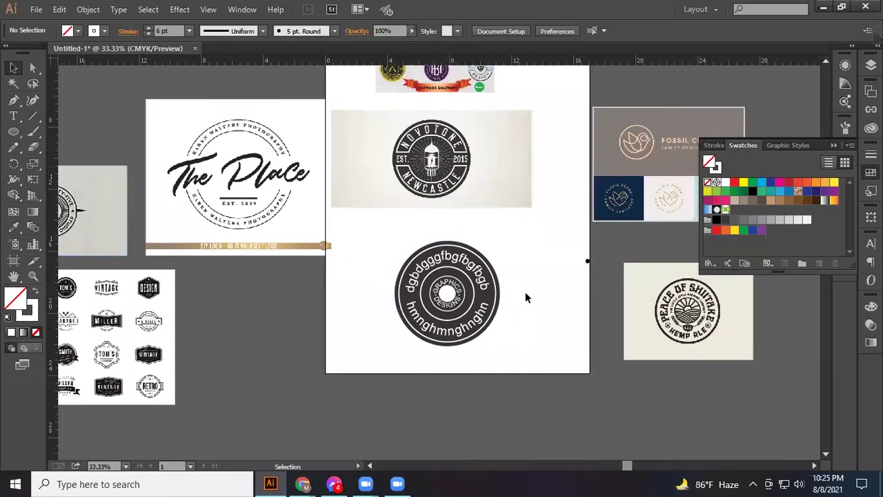
pyautogui.scroll(3, 523, 290)
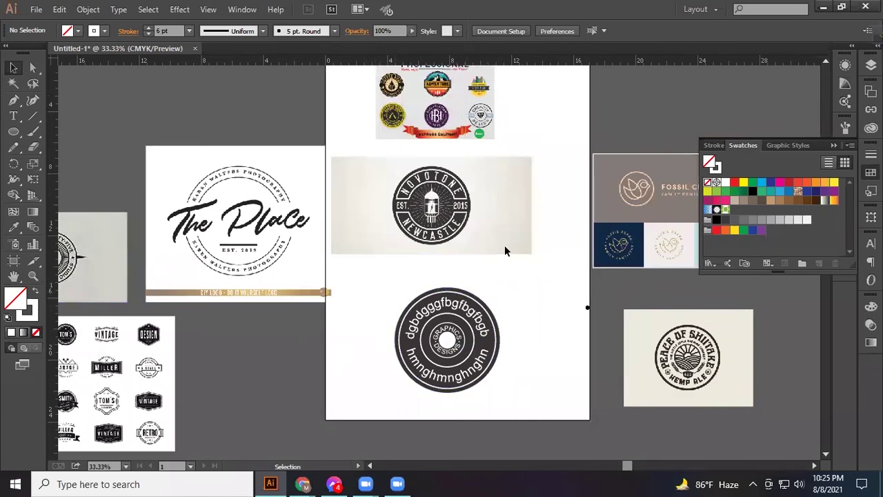
pyautogui.click(834, 145)
pyautogui.scroll(-1, 481, 265)
# - Delete the badge and logos on the artboard, then the Fossil Creek and Shiitake logos
pyautogui.moveTo(398, 104)
pyautogui.mouseDown()
pyautogui.moveTo(527, 357)
pyautogui.moveTo(540, 362)
pyautogui.mouseUp()
pyautogui.press('Delete')
pyautogui.moveTo(597, 163)
pyautogui.mouseDown()
pyautogui.moveTo(686, 376)
pyautogui.moveTo(632, 401)
pyautogui.mouseUp()
pyautogui.press('Delete')
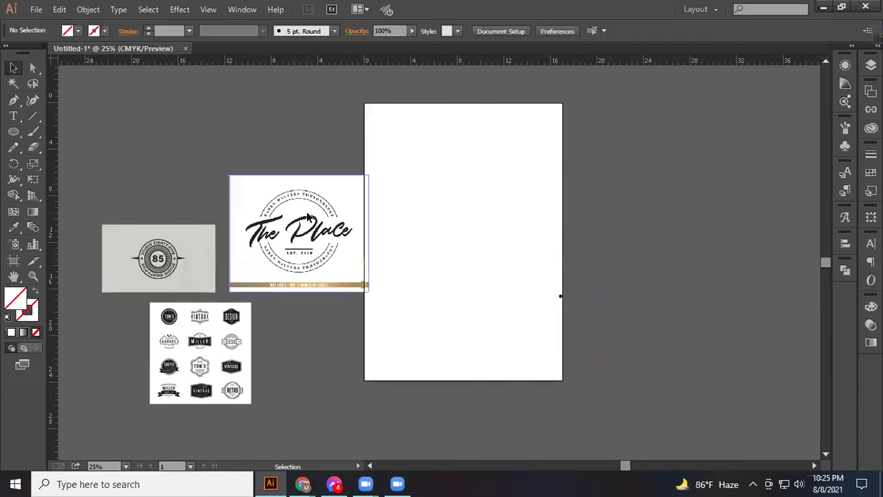
# - Delete The Place and 85 images and move the vintage logos sheet onto the artboard
pyautogui.click(307, 218)
pyautogui.press('Delete')
pyautogui.click(159, 258)
pyautogui.press('Delete')
pyautogui.moveTo(210, 353); pyautogui.dragTo(494, 219)
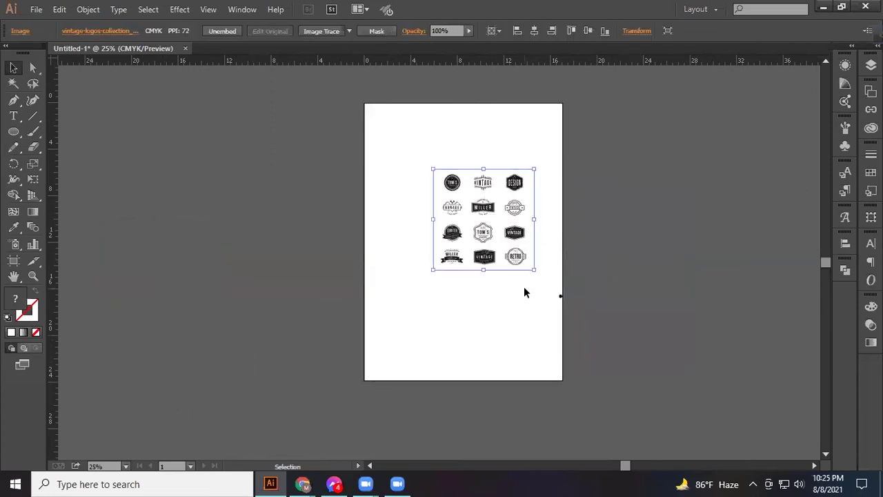
pyautogui.scroll(2, 550, 290)
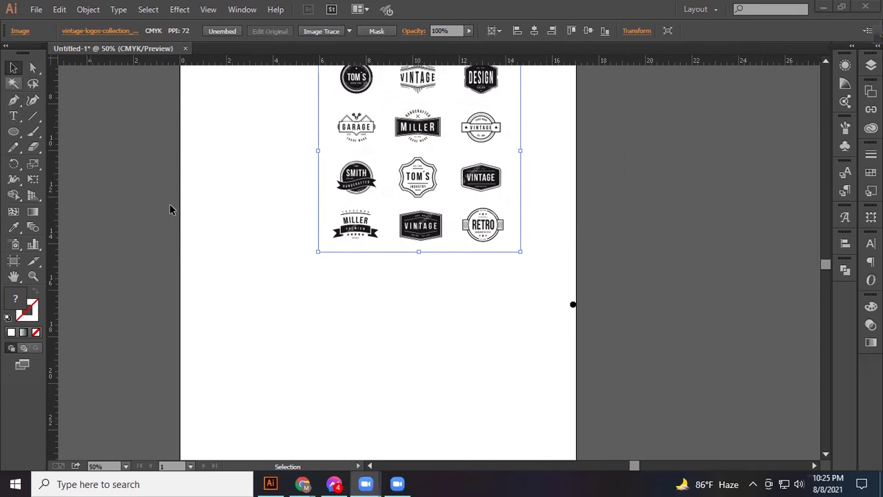
# - Zoom in and pan across the vintage logos sheet on the artboard
pyautogui.click(608, 345)
pyautogui.moveTo(563, 293); pyautogui.dragTo(578, 337)
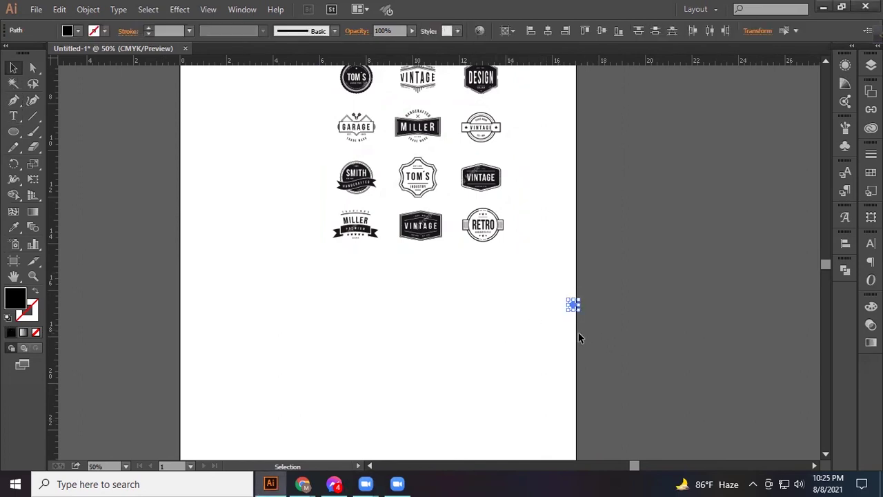
pyautogui.click(610, 378)
pyautogui.scroll(2, 439, 267)
pyautogui.keyDown('alt'); pyautogui.scroll(2, 441, 262); pyautogui.keyUp('alt')
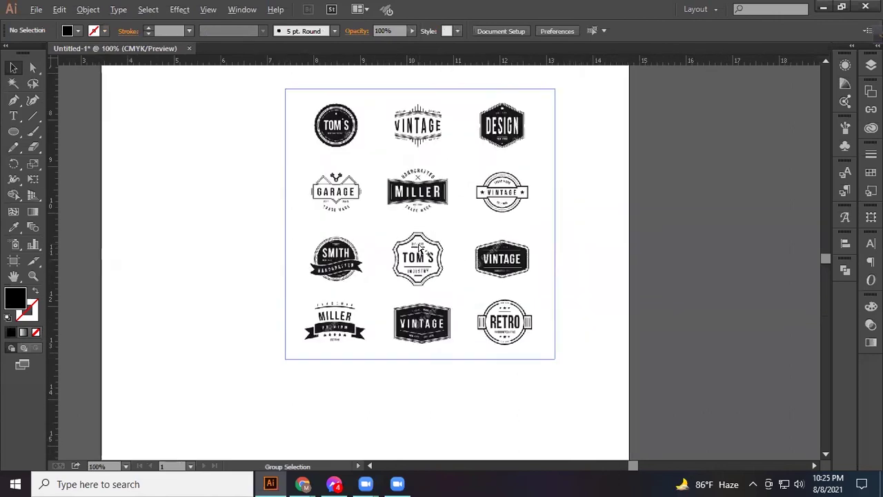
pyautogui.keyDown('alt'); pyautogui.scroll(3, 449, 241); pyautogui.keyUp('alt')
pyautogui.moveTo(452, 243); pyautogui.dragTo(410, 222)
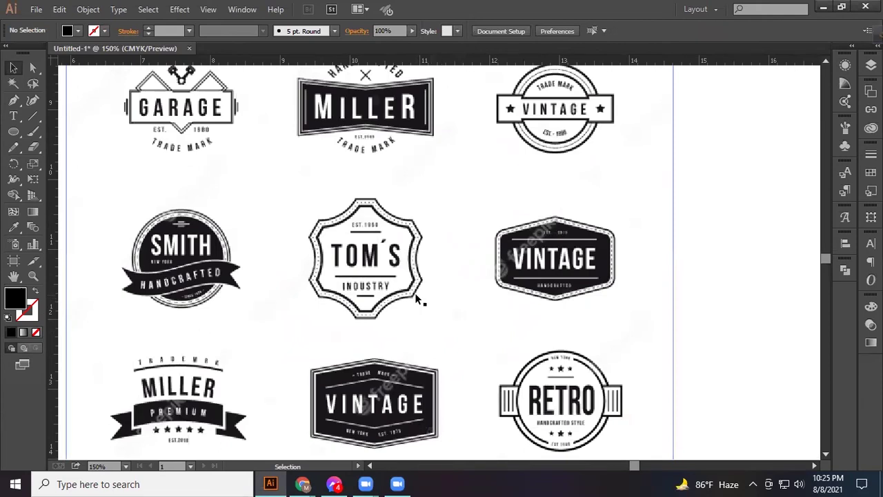
pyautogui.scroll(-1, 422, 301)
# - Pen-trace the TOM'S badge's top and right edges with curved anchors, leaving the path unfilled
pyautogui.click(13, 100)
pyautogui.keyDown('alt'); pyautogui.scroll(2, 294, 192); pyautogui.keyUp('alt')
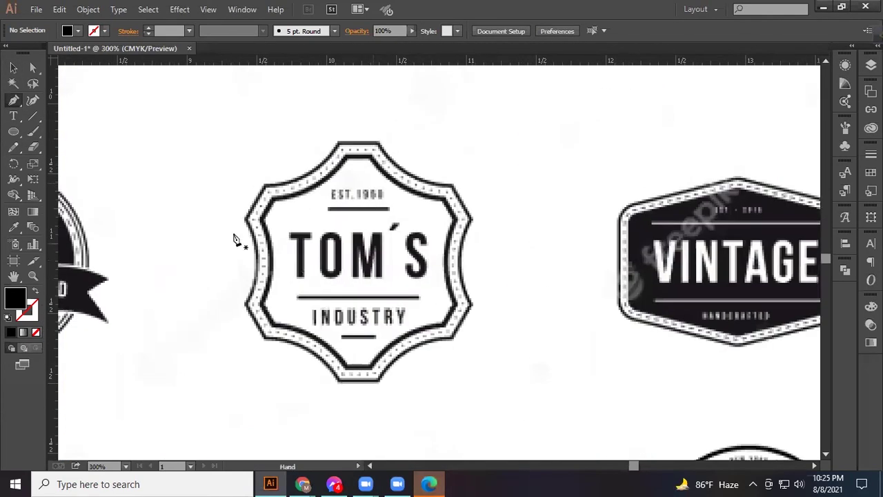
pyautogui.click(337, 166)
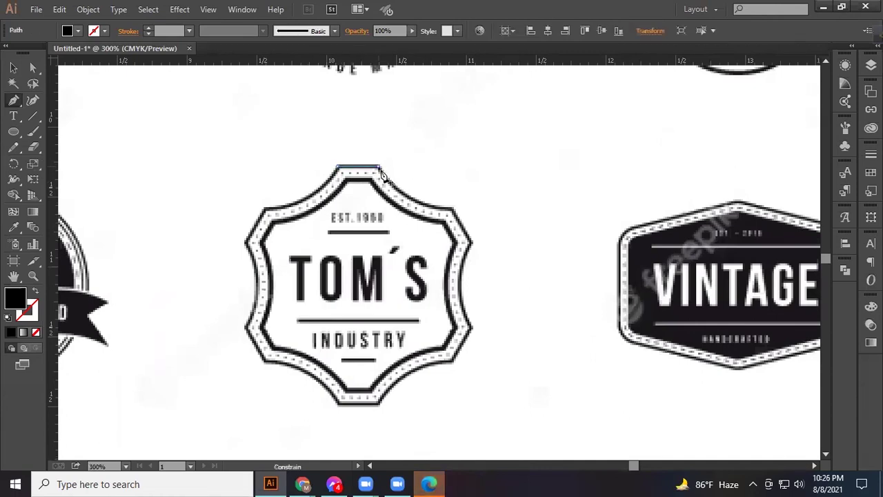
pyautogui.click(380, 166)
pyautogui.moveTo(453, 207); pyautogui.dragTo(479, 222)
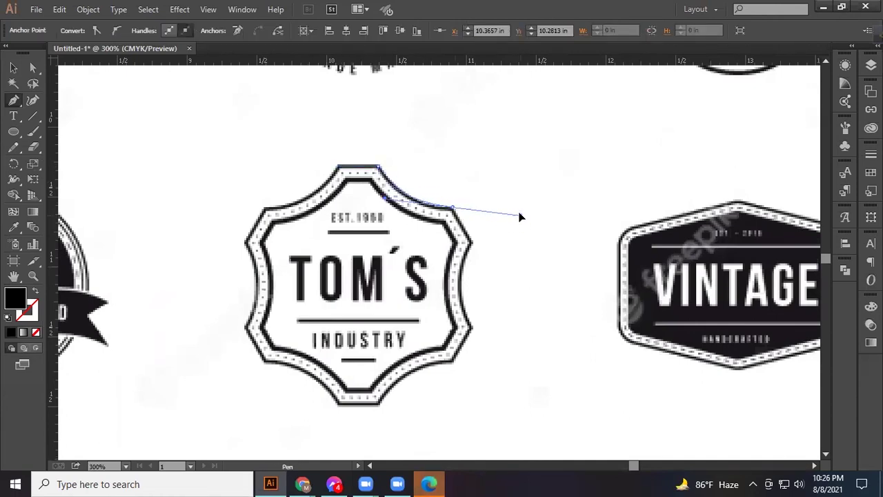
pyautogui.moveTo(466, 237); pyautogui.dragTo(471, 330)
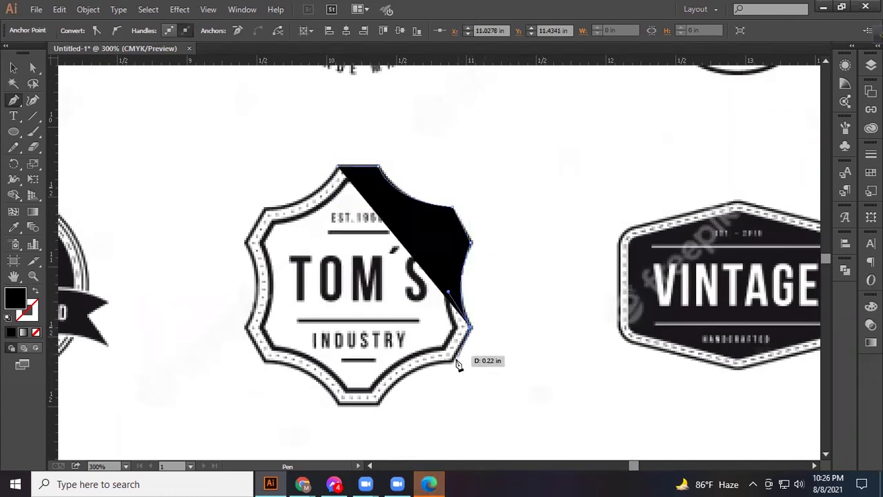
pyautogui.moveTo(455, 358); pyautogui.dragTo(3, 332)
pyautogui.click(35, 332)
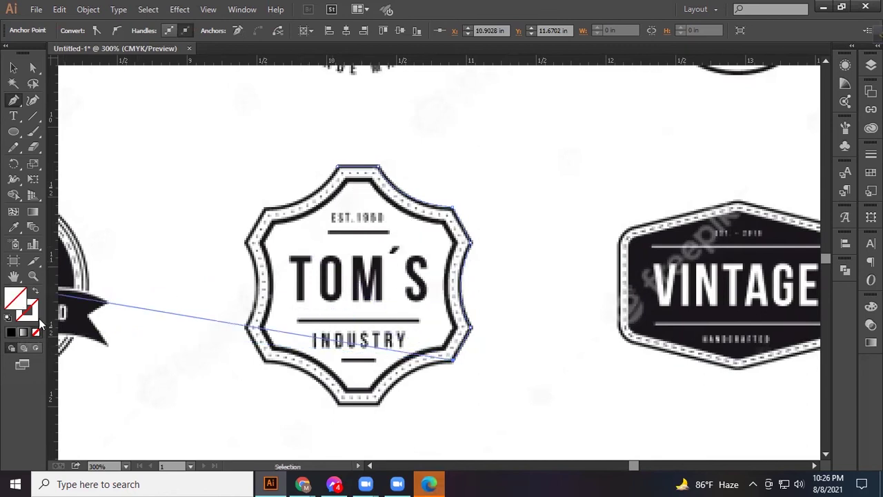
# - Shrink the traced half-outline so it sits just inside the badge border
pyautogui.click(12, 69)
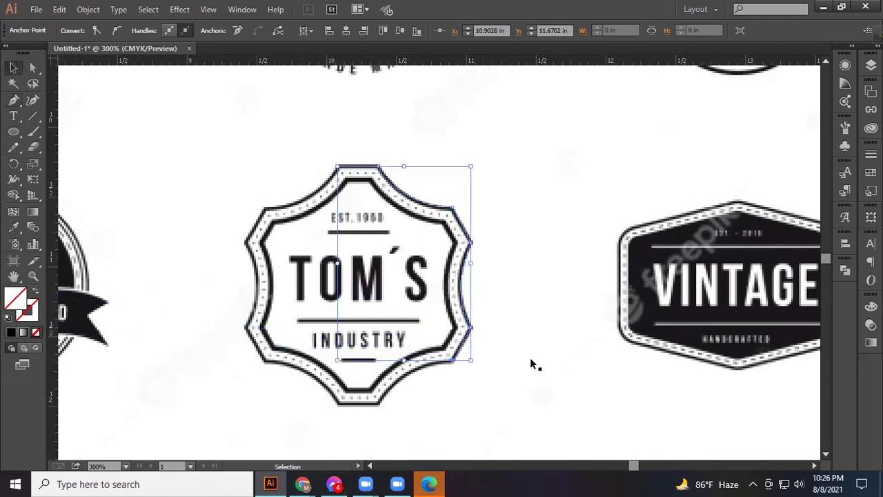
pyautogui.press('a')
pyautogui.press('v')
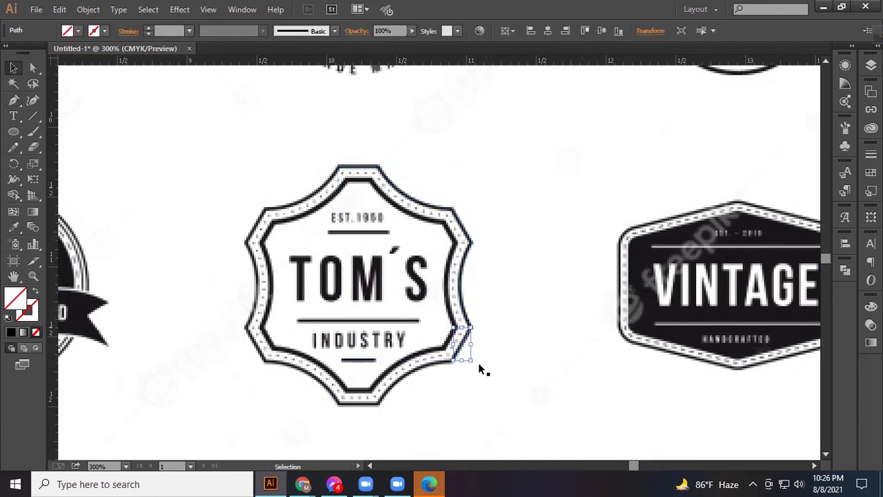
pyautogui.moveTo(471, 361); pyautogui.dragTo(471, 362)
pyautogui.click(513, 384)
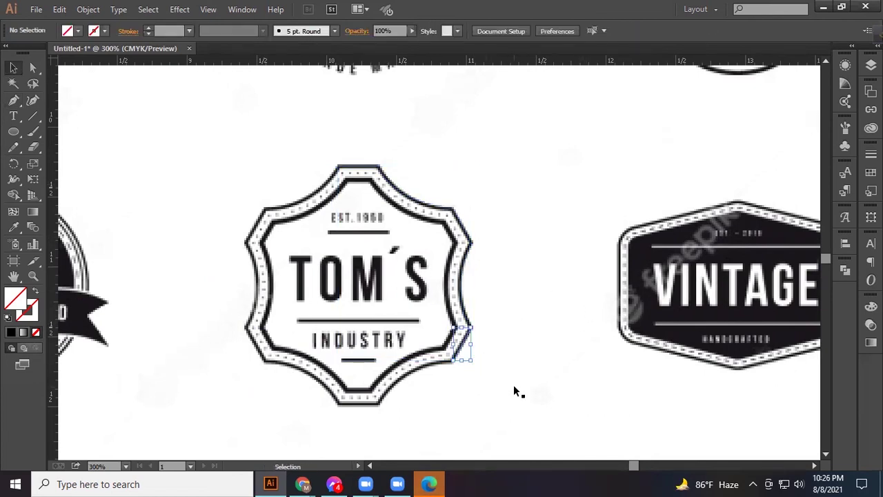
pyautogui.click(467, 236)
pyautogui.moveTo(471, 360); pyautogui.dragTo(460, 355)
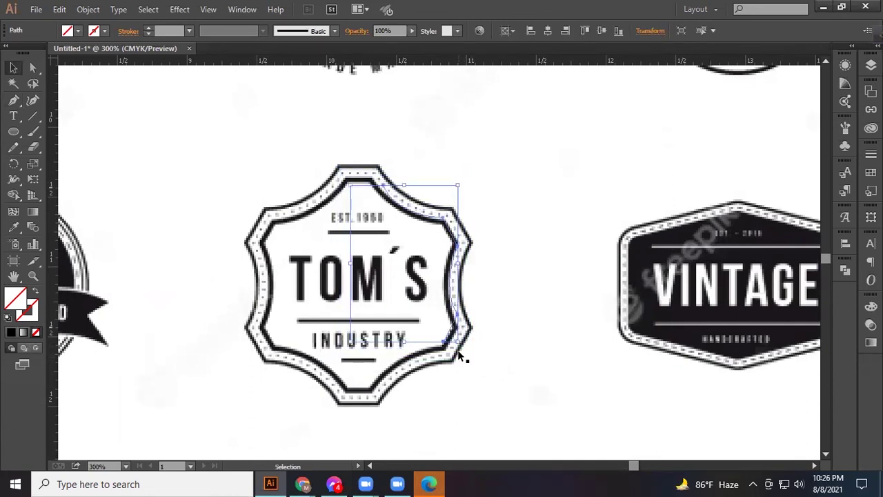
pyautogui.click(494, 328)
pyautogui.moveTo(11, 134); pyautogui.dragTo(65, 129)
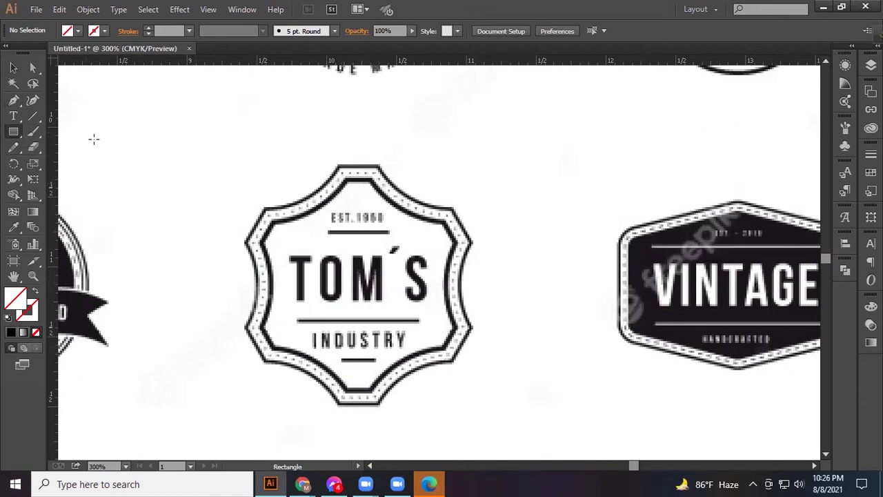
# - Trace a straight pen line along the bar under EST.1960
pyautogui.click(13, 100)
pyautogui.scroll(2, 330, 252)
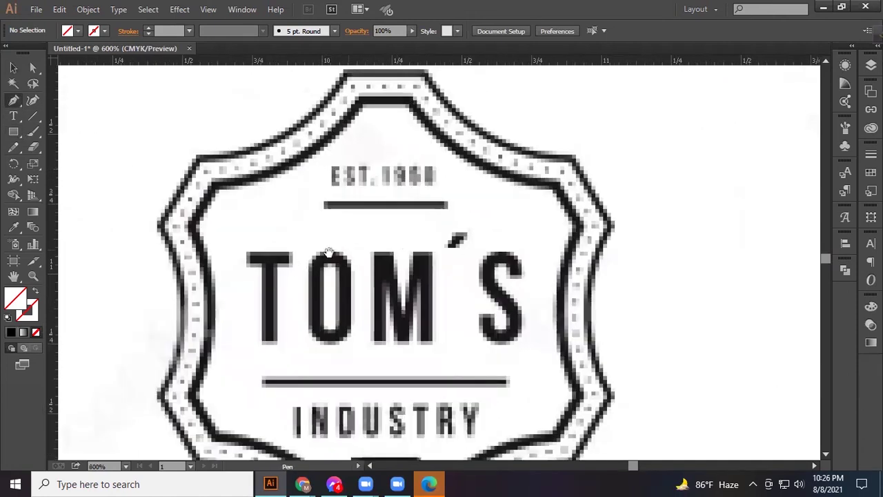
pyautogui.click(299, 221)
pyautogui.keyDown('shift'); pyautogui.click(423, 221); pyautogui.keyUp('shift')
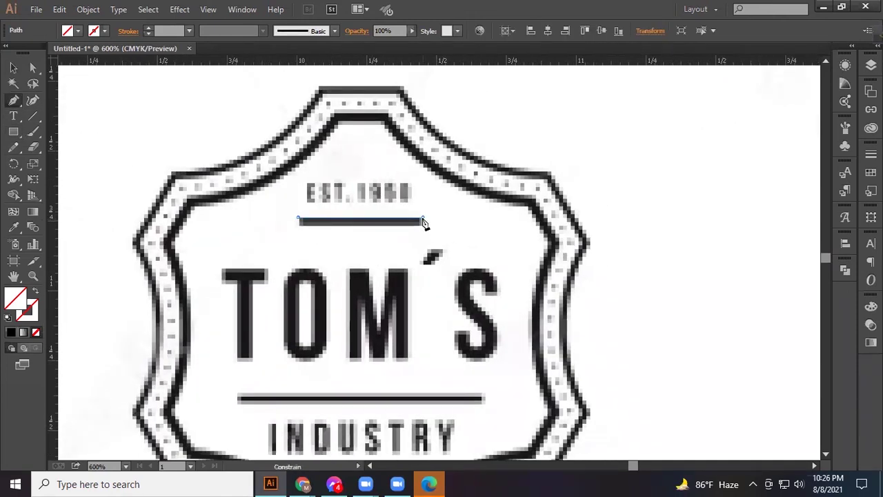
pyautogui.moveTo(298, 238); pyautogui.dragTo(286, 241)
pyautogui.click(14, 67)
pyautogui.scroll(-2, 318, 194)
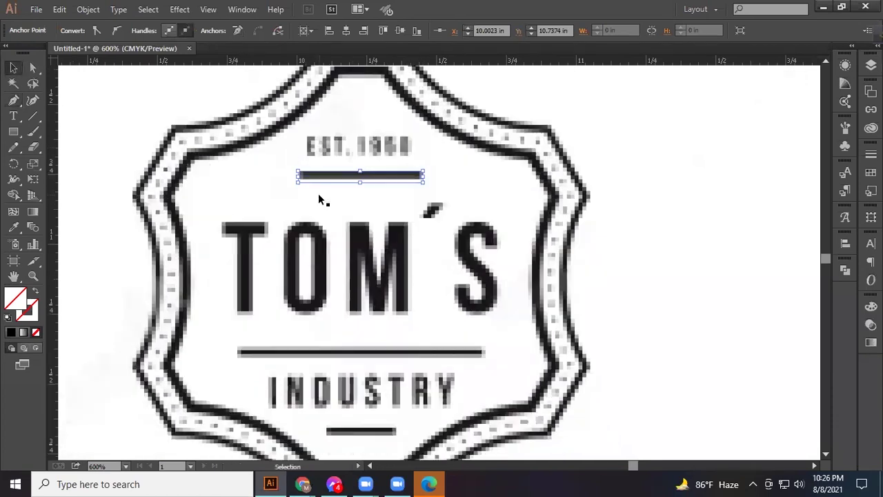
pyautogui.scroll(-1, 316, 268)
# - Trace straight lines on the rule above INDUSTRY and the short bar below it, then zoom out
pyautogui.click(14, 100)
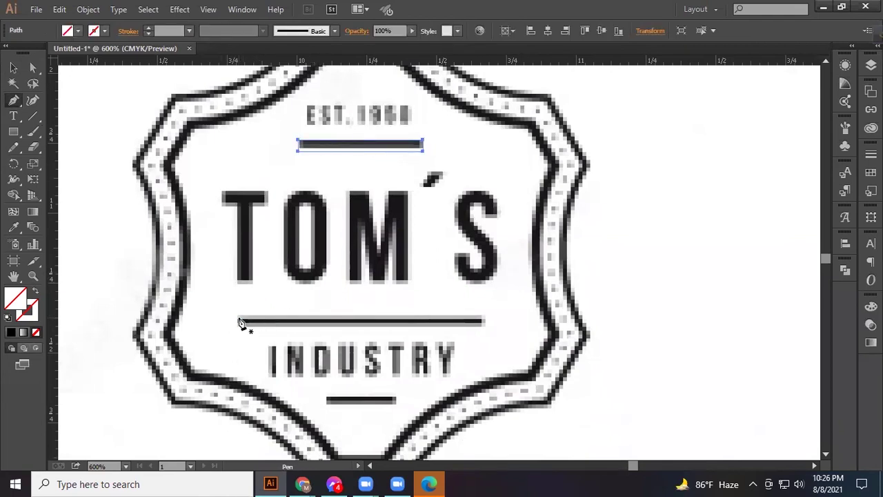
pyautogui.moveTo(239, 321); pyautogui.dragTo(487, 322)
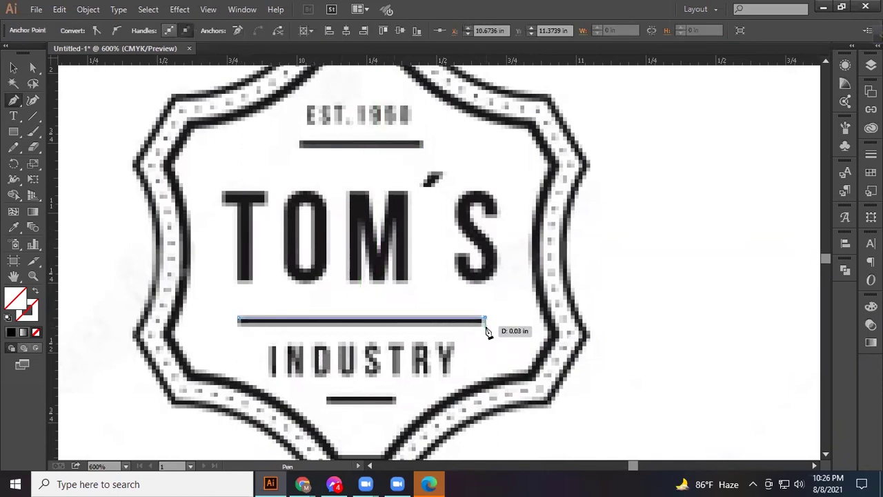
pyautogui.click(239, 321)
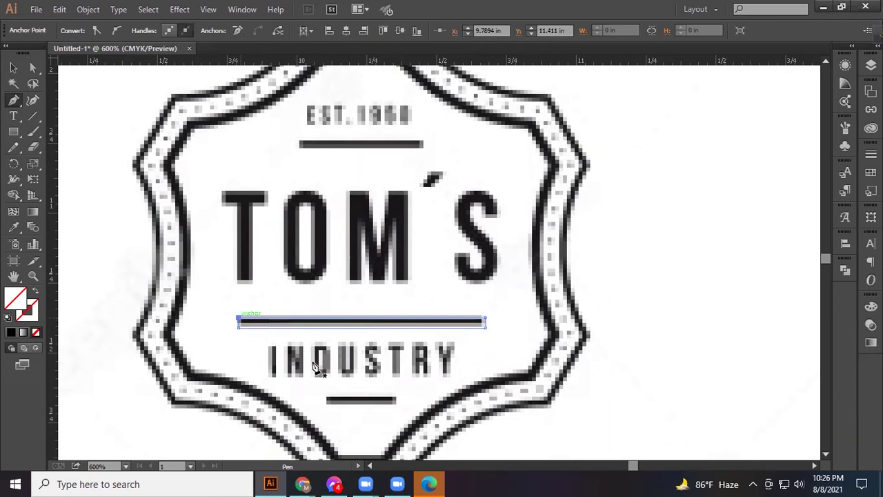
pyautogui.click(390, 398)
pyautogui.click(327, 400)
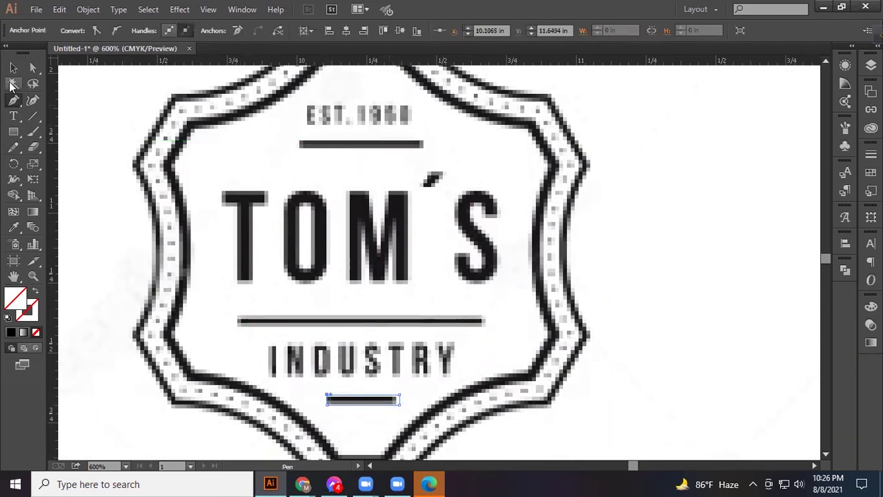
pyautogui.hotkey('ctrl', '-')
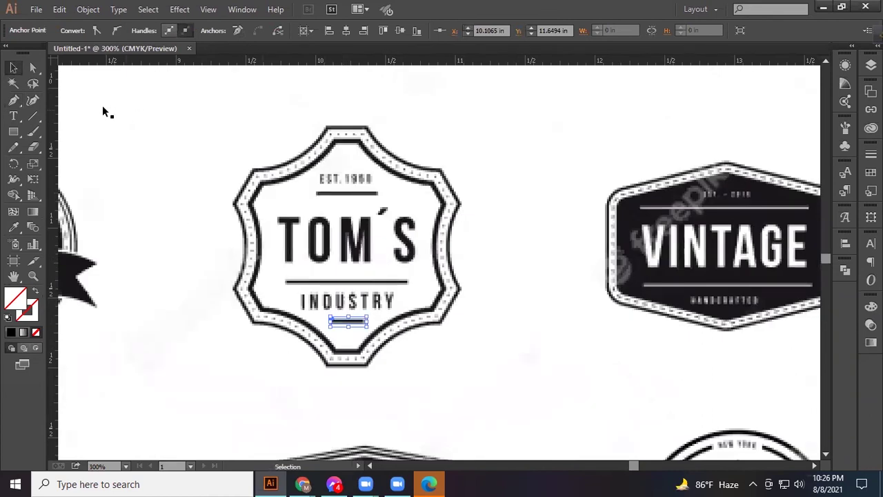